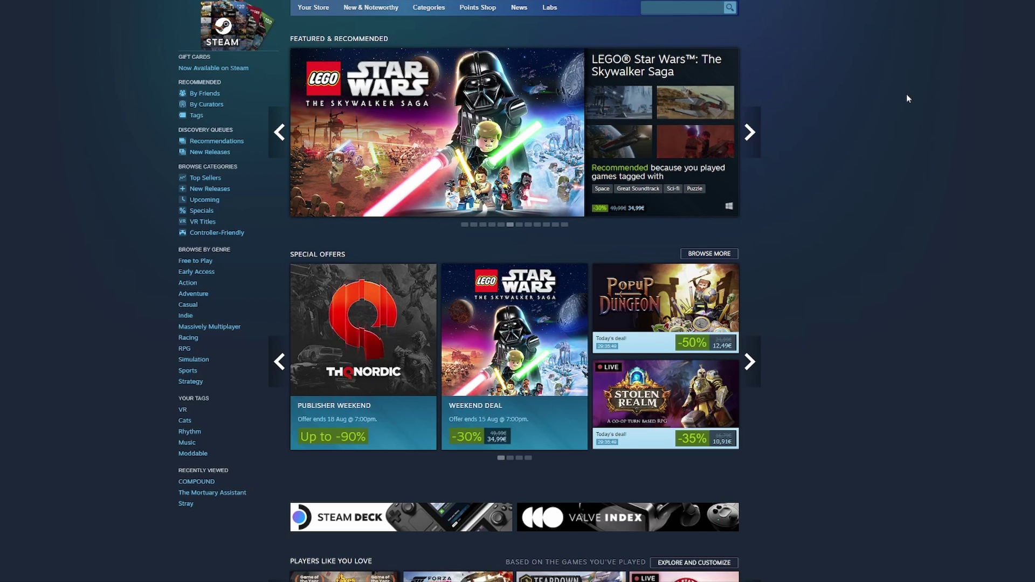
- Search the Steam store for 'retroarch' and add the free RetroArch to the library
{"action": "type", "text": "troa"}
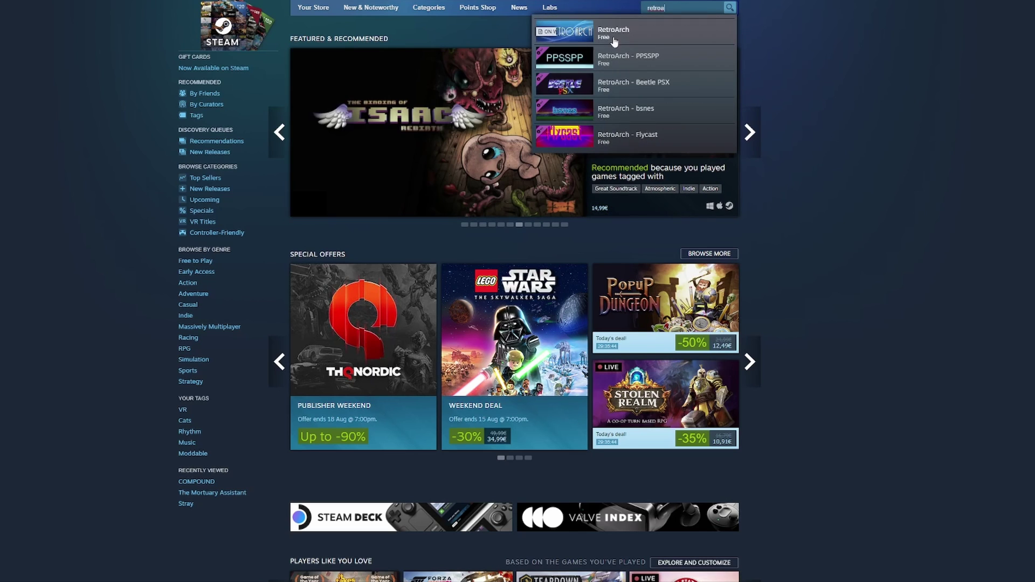
{"action": "left_click", "coordinate": [617, 32]}
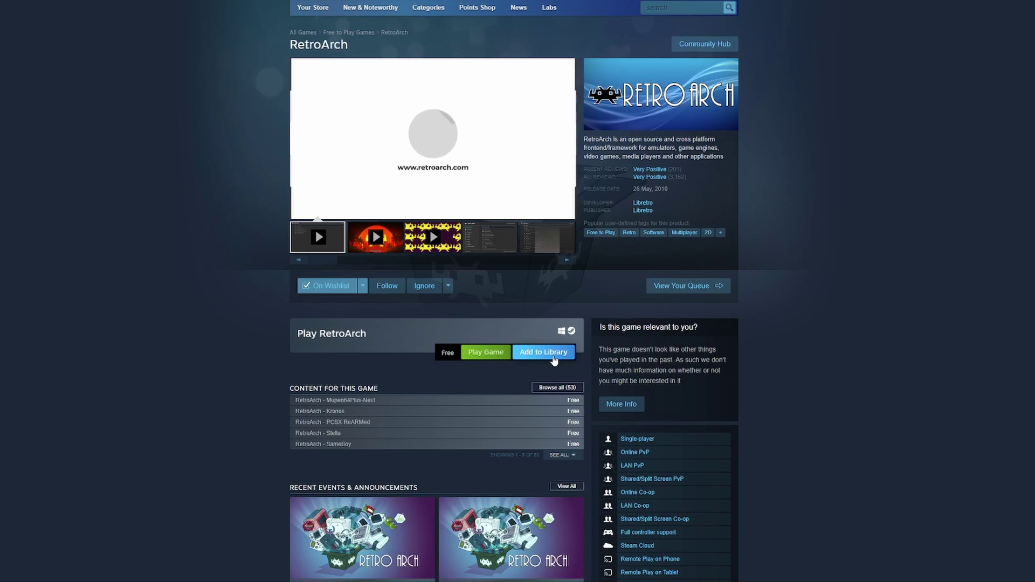
{"action": "left_click", "coordinate": [545, 353]}
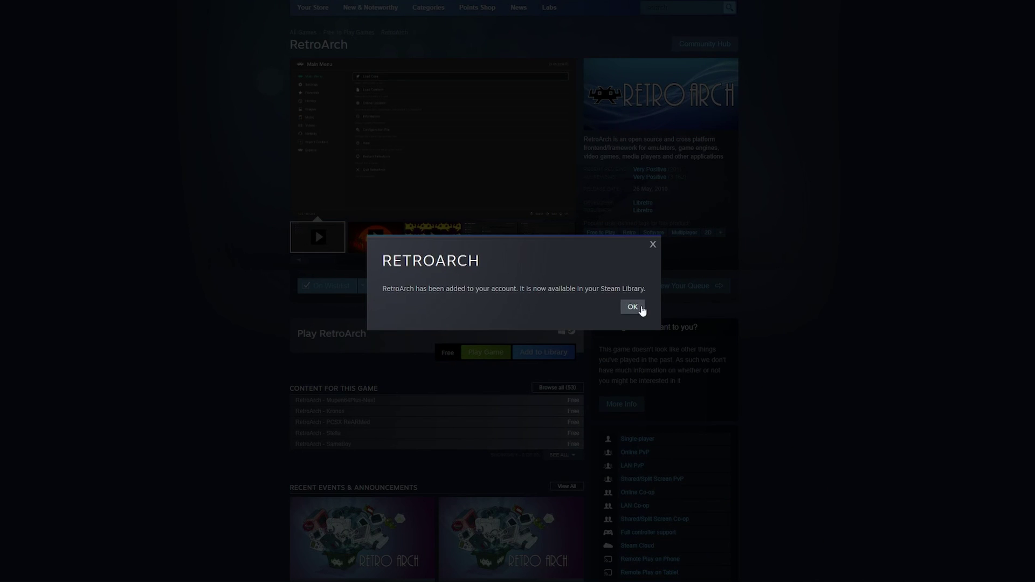
{"action": "left_click", "coordinate": [633, 307]}
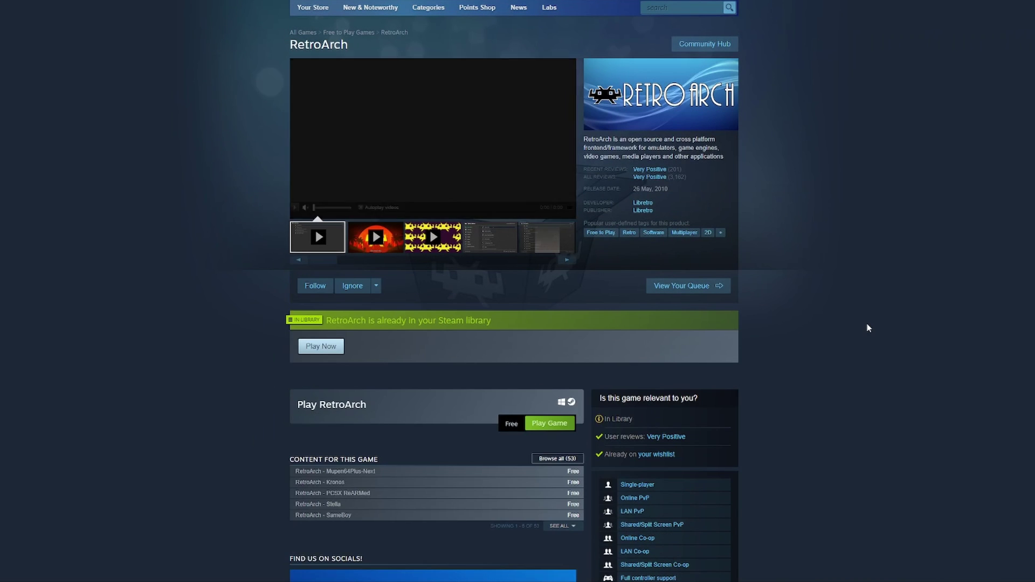
- Scroll further down the RetroArch store page
{"action": "scroll", "coordinate": [487, 218], "scroll_direction": "down", "scroll_amount": 4}
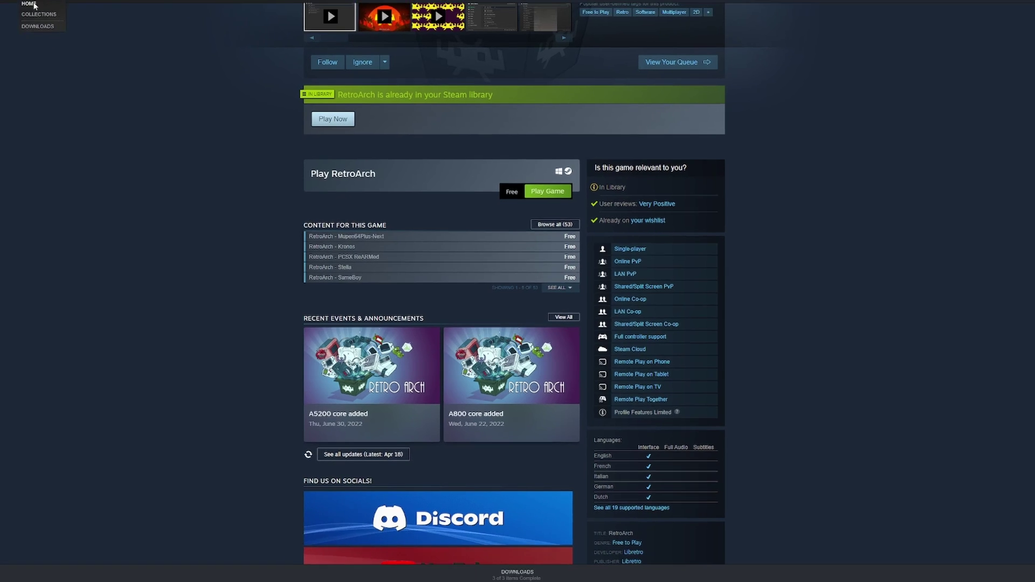
- Go to RetroArch's library page and bring up its Manage My 53 DLC list
{"action": "left_click", "coordinate": [32, 3]}
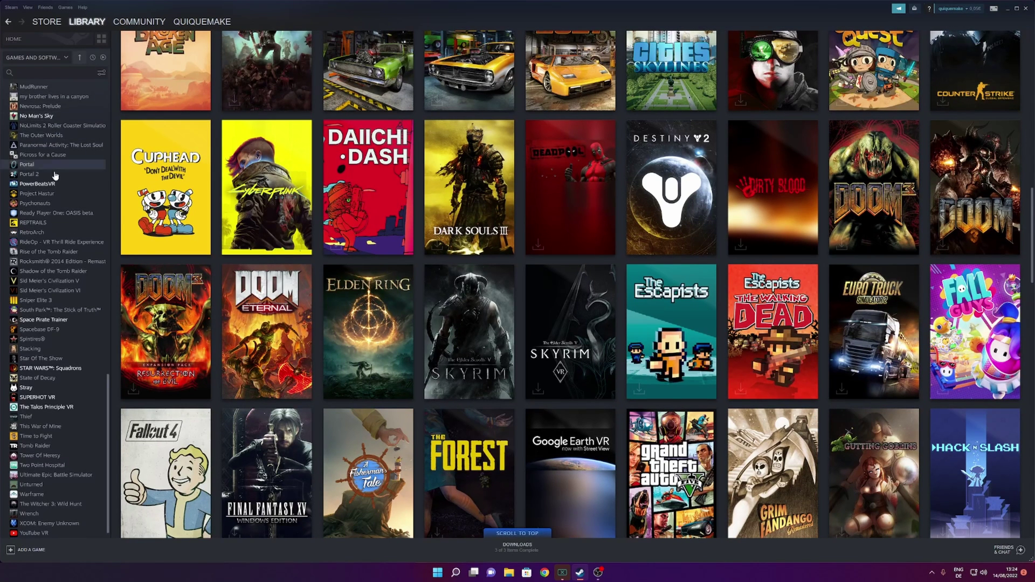
{"action": "left_click", "coordinate": [33, 232]}
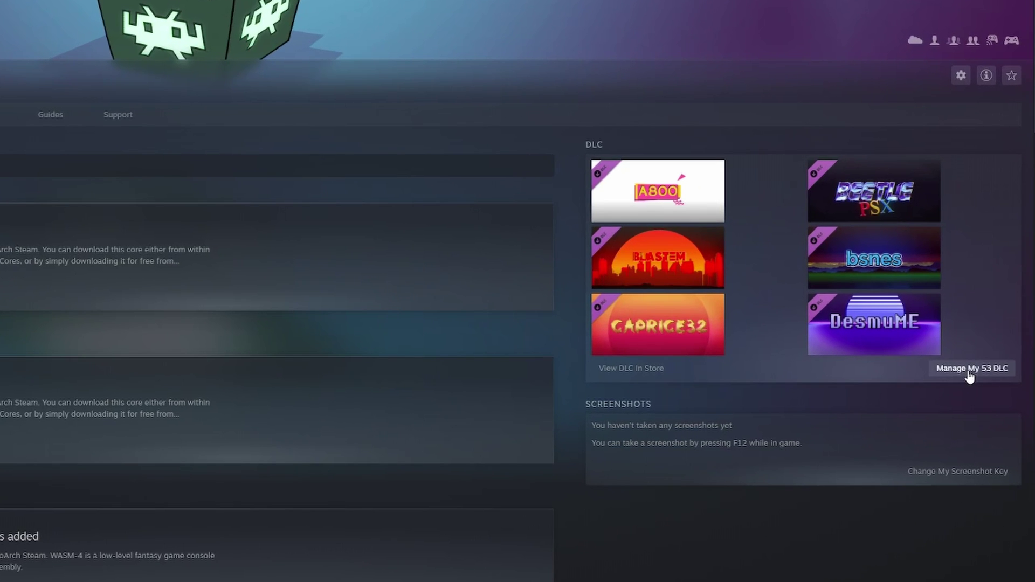
{"action": "left_click", "coordinate": [968, 371]}
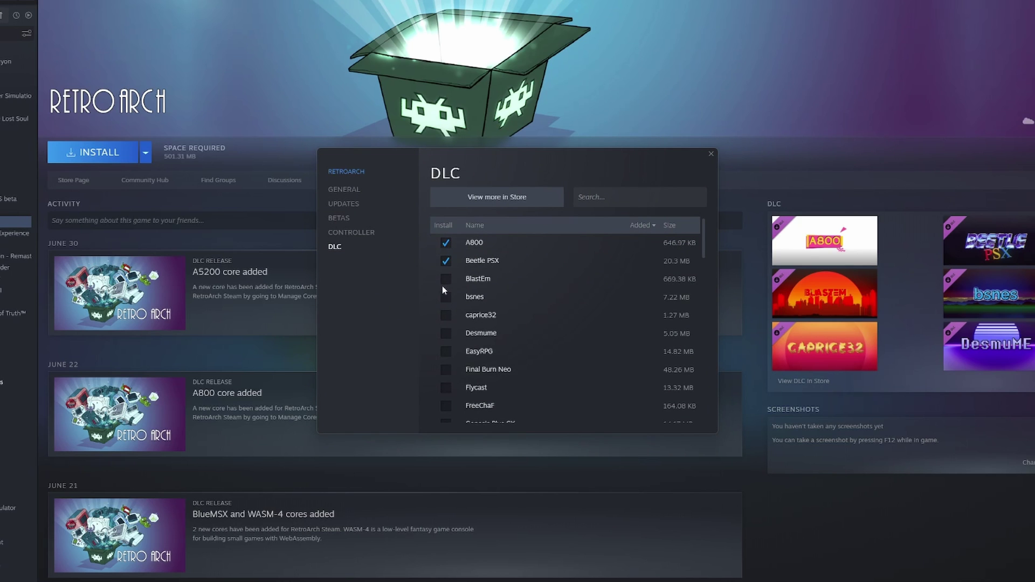
- Tick EasyRPG, PocketCDG, TIC-80 and the other cores for install throughout the DLC list
{"action": "left_click", "coordinate": [446, 356]}
{"action": "scroll", "coordinate": [444, 345], "scroll_direction": "down", "scroll_amount": 5}
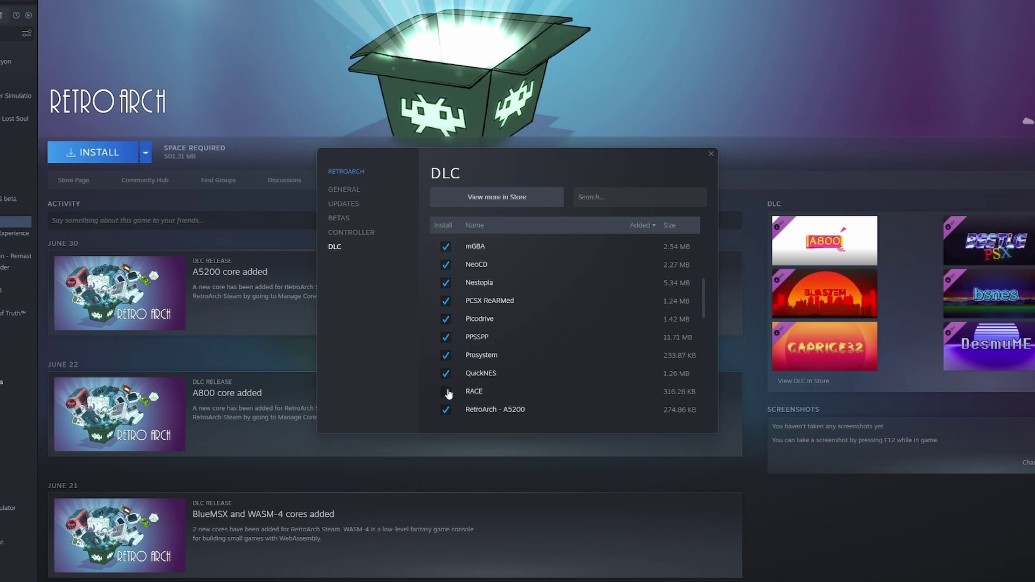
{"action": "scroll", "coordinate": [474, 360], "scroll_direction": "down", "scroll_amount": 5}
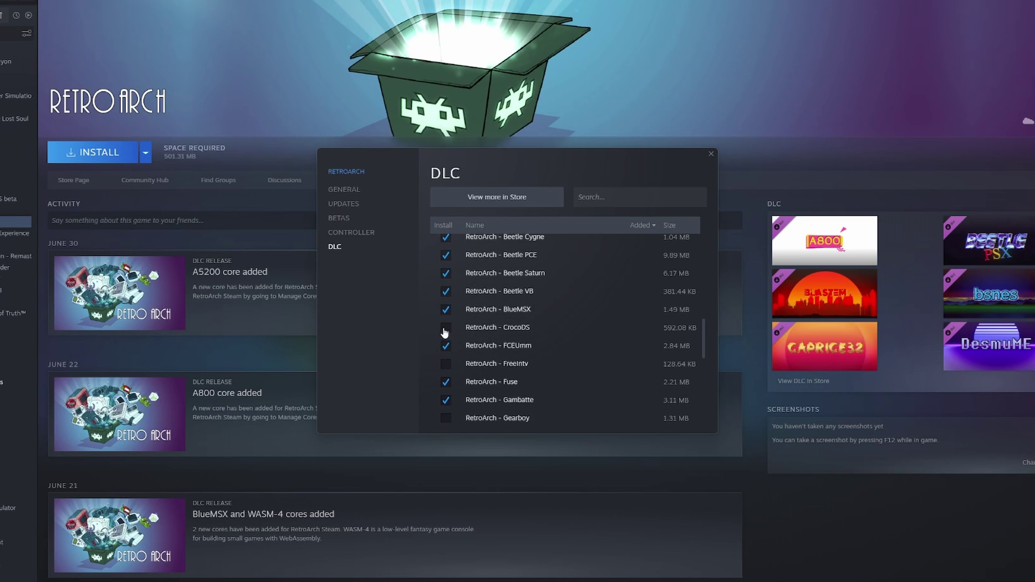
{"action": "scroll", "coordinate": [448, 307], "scroll_direction": "down", "scroll_amount": 3}
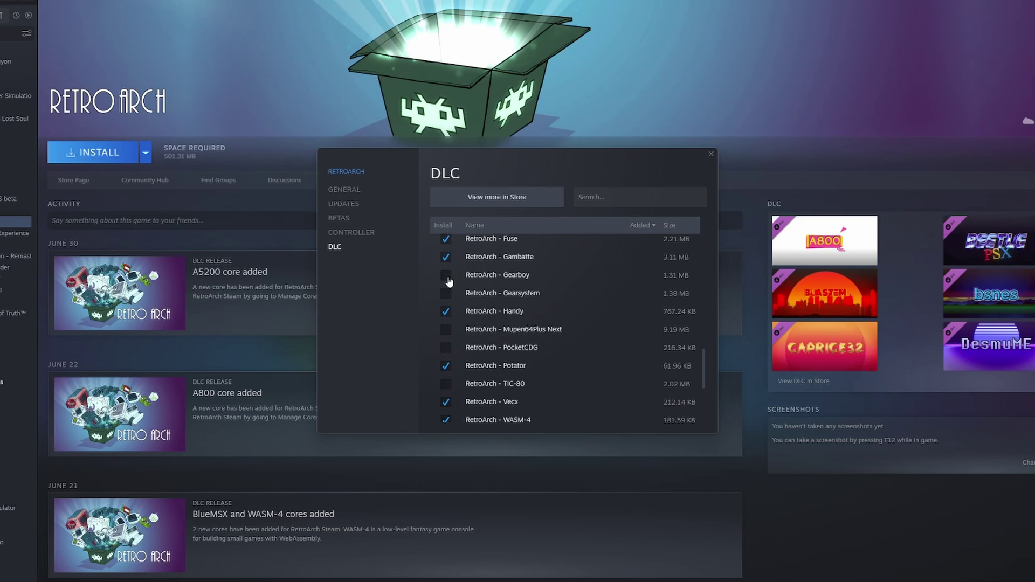
{"action": "left_click", "coordinate": [446, 348]}
{"action": "scroll", "coordinate": [472, 313], "scroll_direction": "down", "scroll_amount": 2}
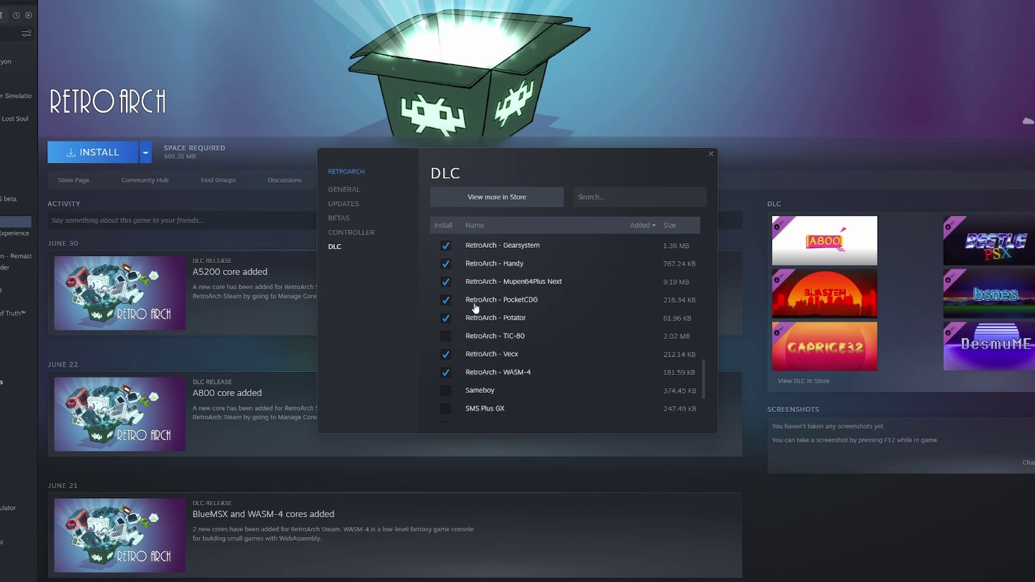
{"action": "left_click", "coordinate": [458, 338]}
{"action": "scroll", "coordinate": [455, 318], "scroll_direction": "down", "scroll_amount": 4}
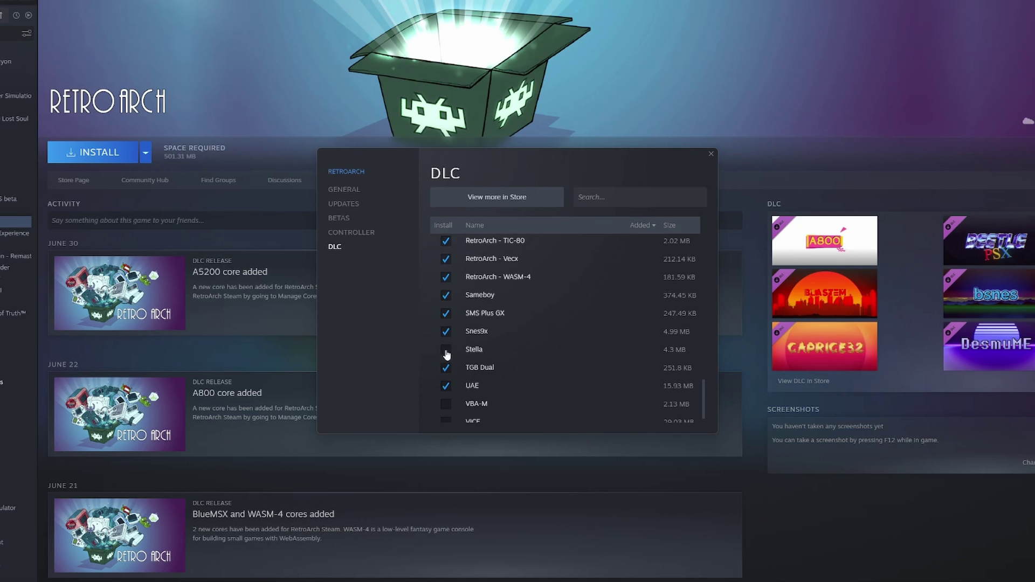
{"action": "scroll", "coordinate": [492, 361], "scroll_direction": "down", "scroll_amount": 1}
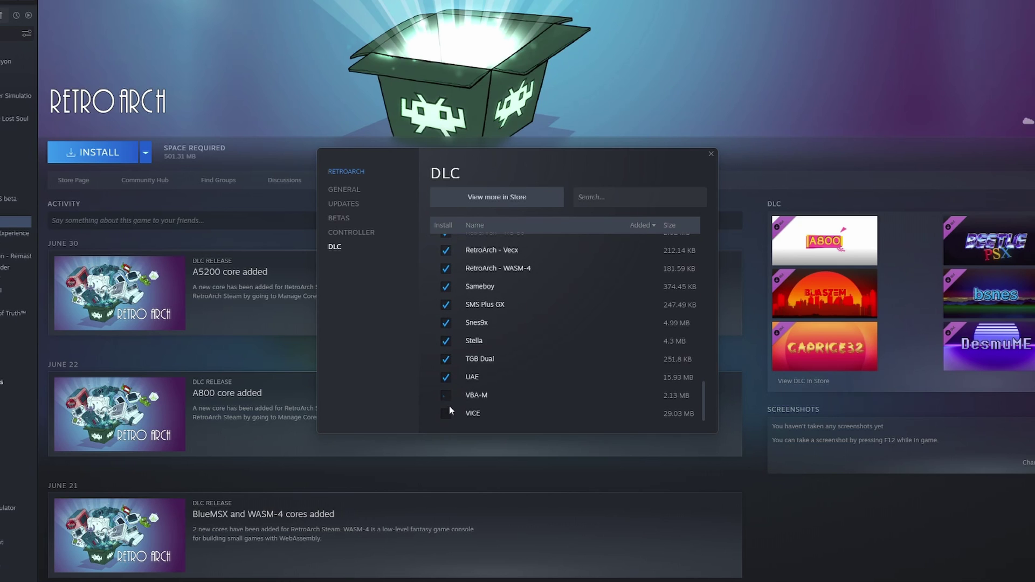
{"action": "scroll", "coordinate": [620, 342], "scroll_direction": "up", "scroll_amount": 20}
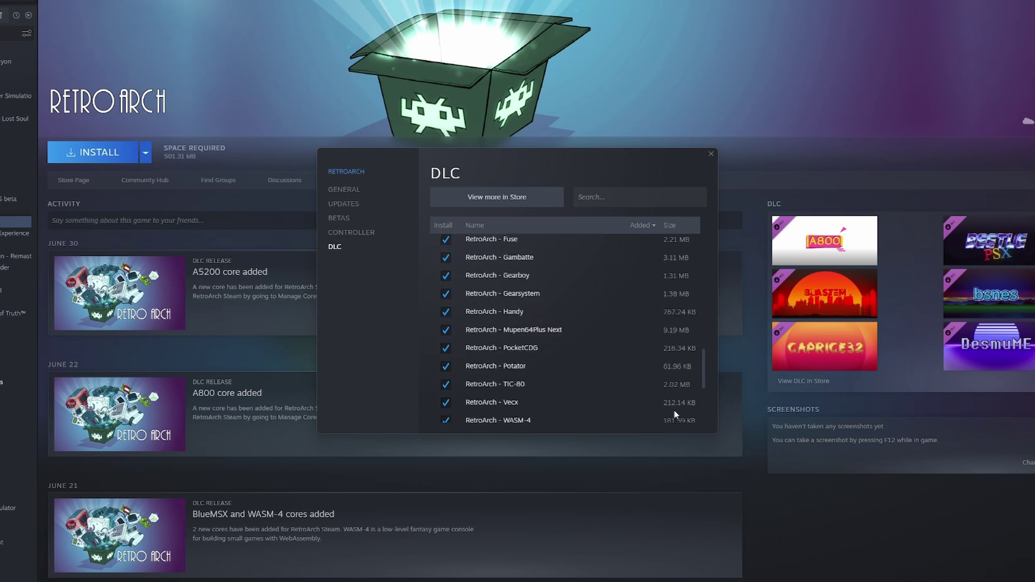
- Close the DLC list and install RetroArch, letting the download complete
{"action": "left_click", "coordinate": [711, 155]}
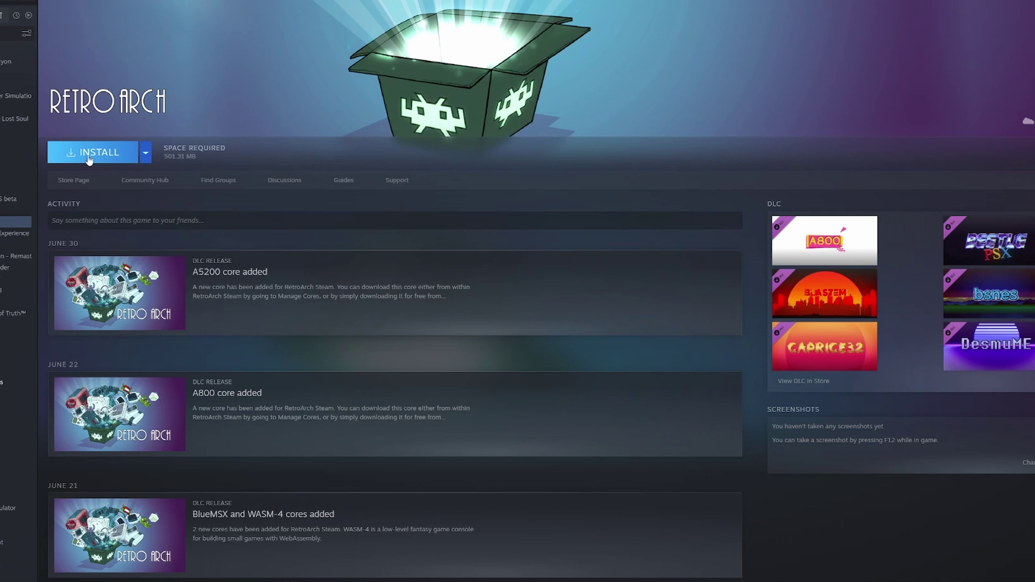
{"action": "left_click", "coordinate": [97, 152]}
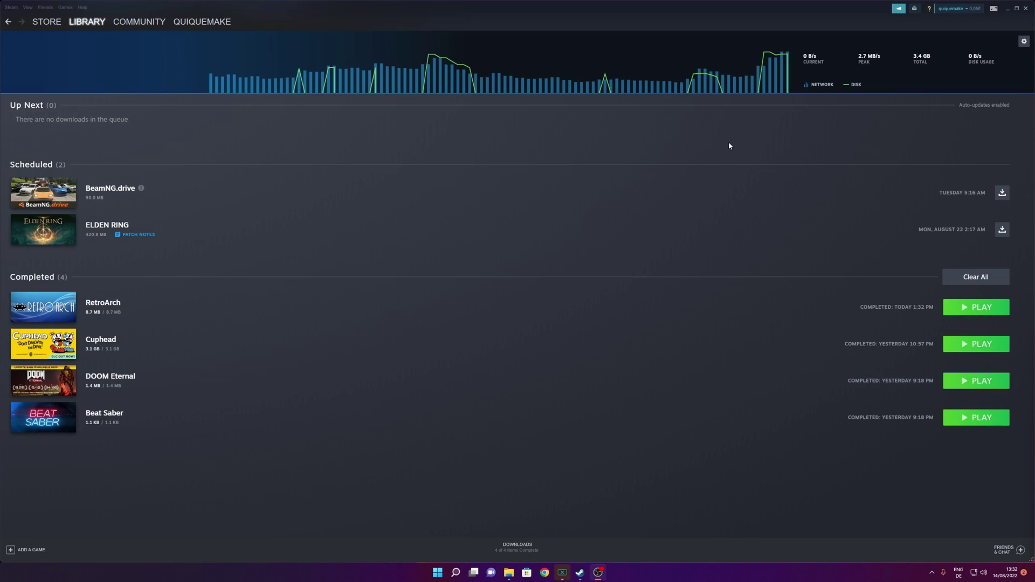
- Close the Steam downloads window and launch RetroArch from its desktop shortcut
{"action": "left_click", "coordinate": [1026, 9]}
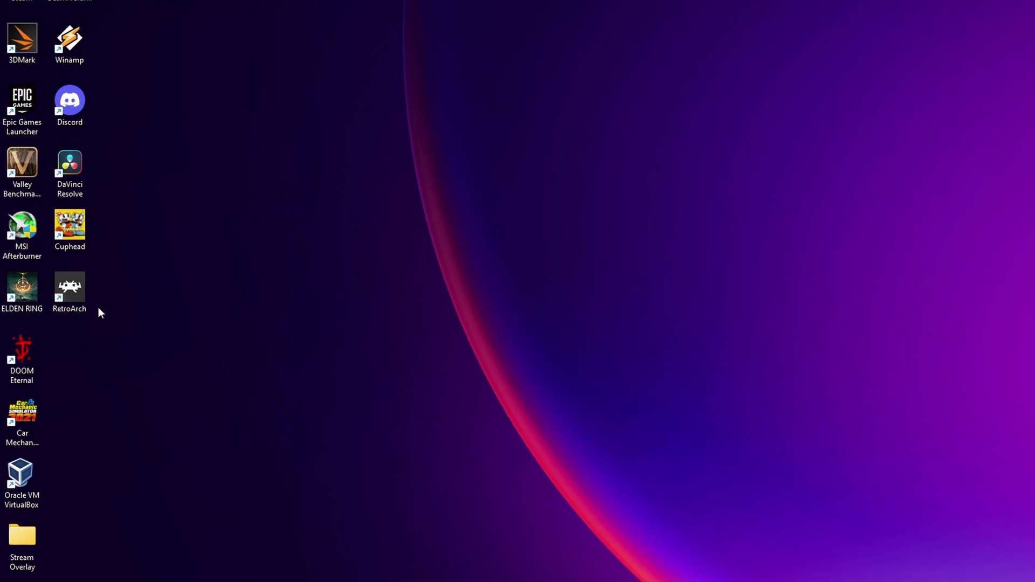
{"action": "double_click", "coordinate": [74, 290]}
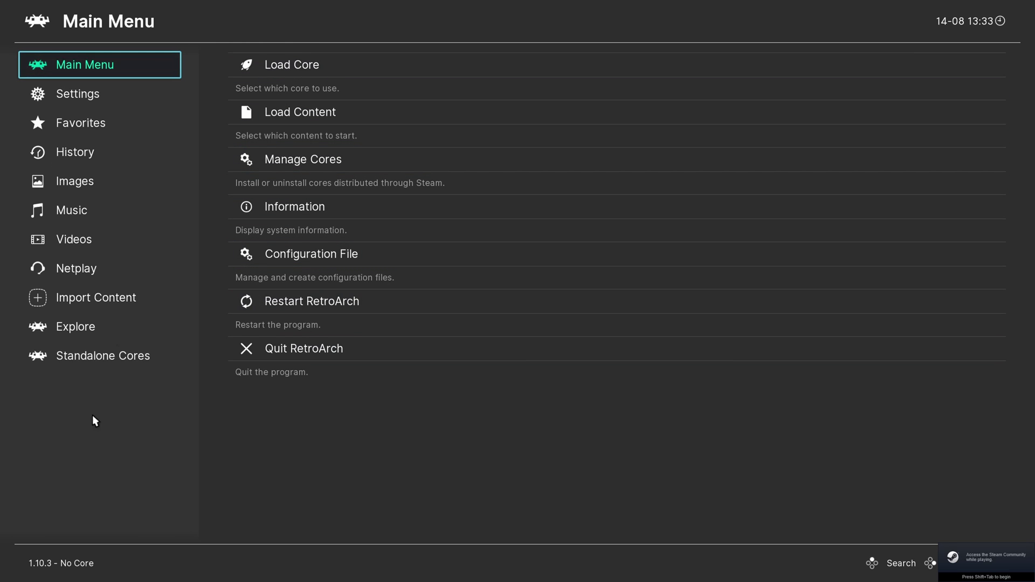
- Look through the Manage Cores list to confirm the Steam-installed cores are present
{"action": "left_click", "coordinate": [327, 160]}
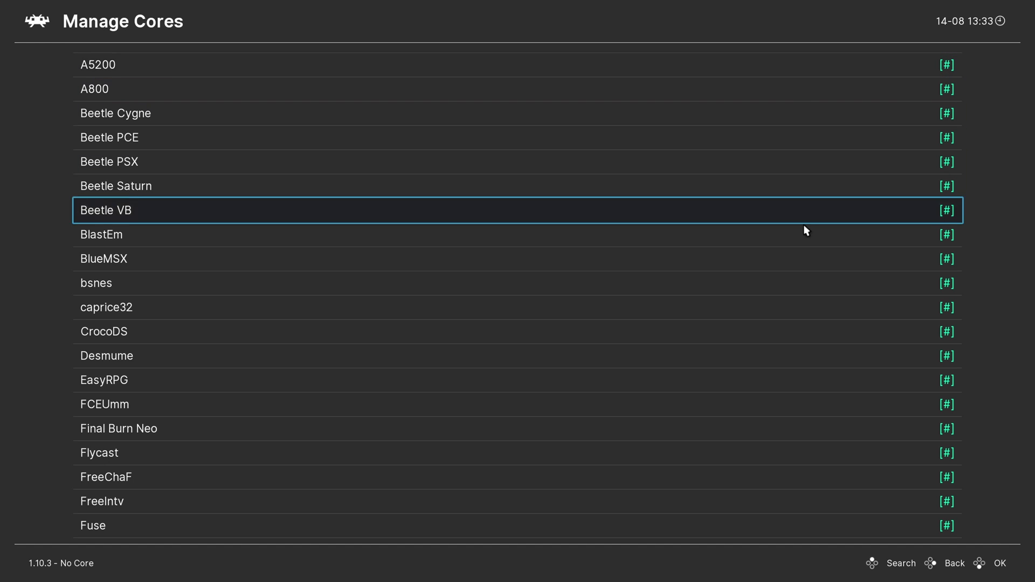
{"action": "scroll", "coordinate": [796, 251], "scroll_direction": "down", "scroll_amount": 20}
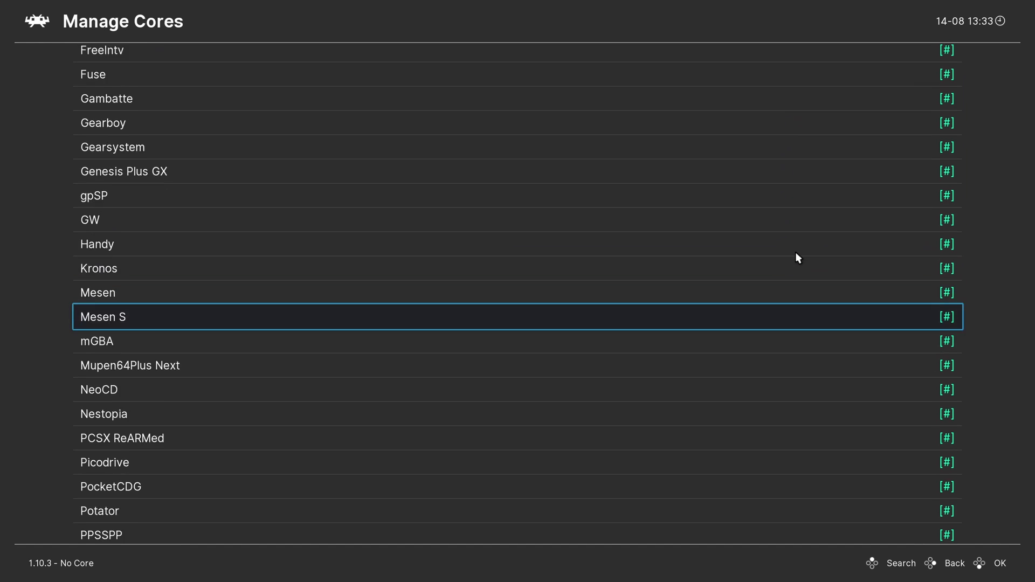
{"action": "scroll", "coordinate": [796, 258], "scroll_direction": "down", "scroll_amount": 20}
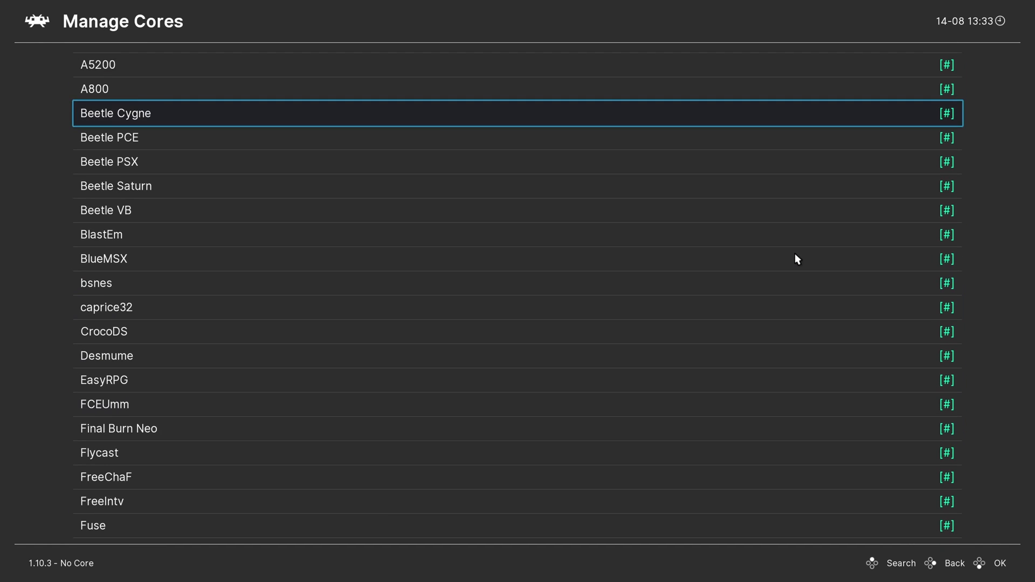
{"action": "scroll", "coordinate": [796, 259], "scroll_direction": "up", "scroll_amount": 3}
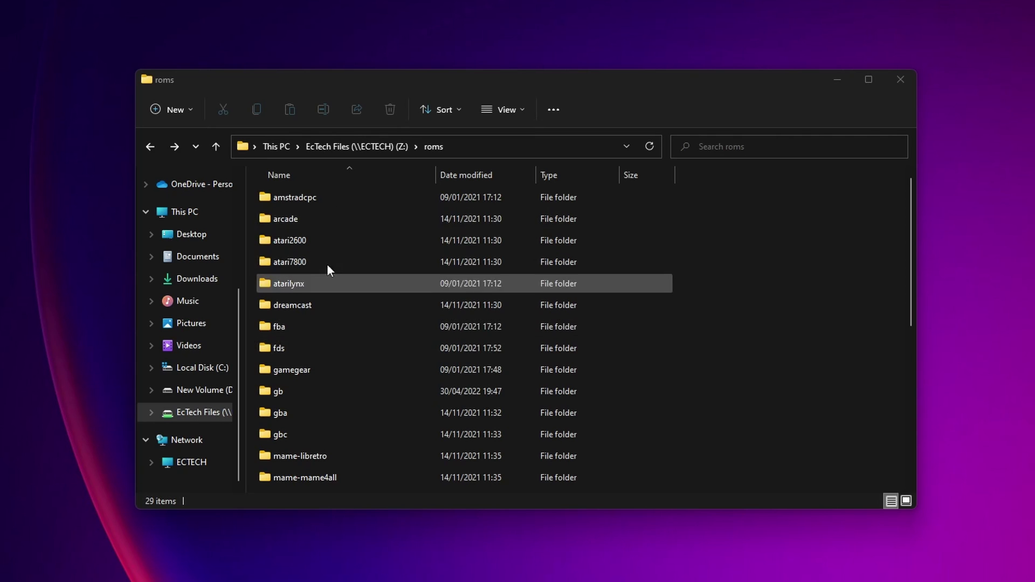
- Scroll through the Z:\roms system folders, from amstradcpc to zxspectrum
{"action": "scroll", "coordinate": [326, 394], "scroll_direction": "down", "scroll_amount": 1}
{"action": "scroll", "coordinate": [327, 396], "scroll_direction": "down", "scroll_amount": 2}
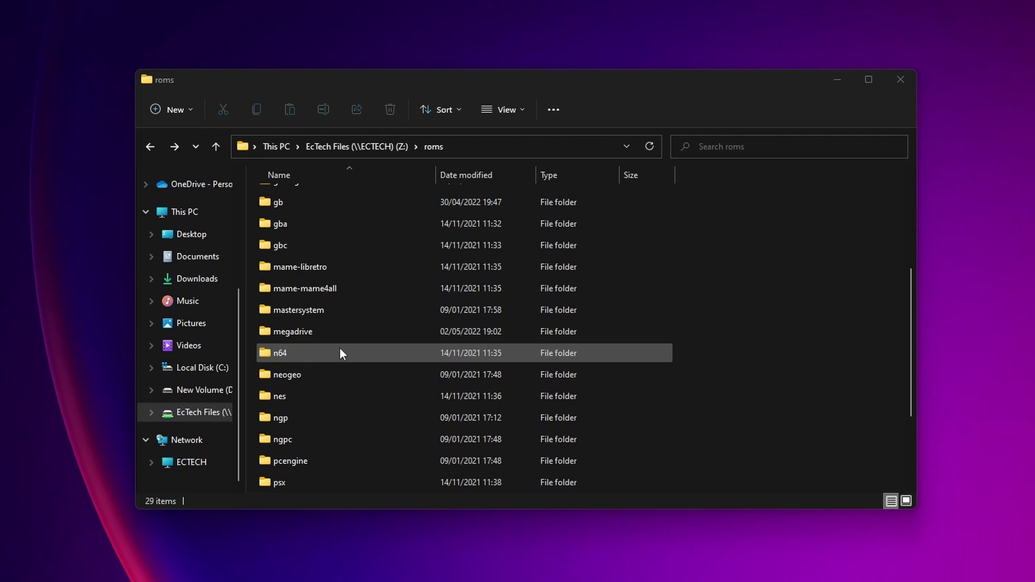
{"action": "scroll", "coordinate": [342, 351], "scroll_direction": "down", "scroll_amount": 2}
{"action": "scroll", "coordinate": [350, 354], "scroll_direction": "up", "scroll_amount": 5}
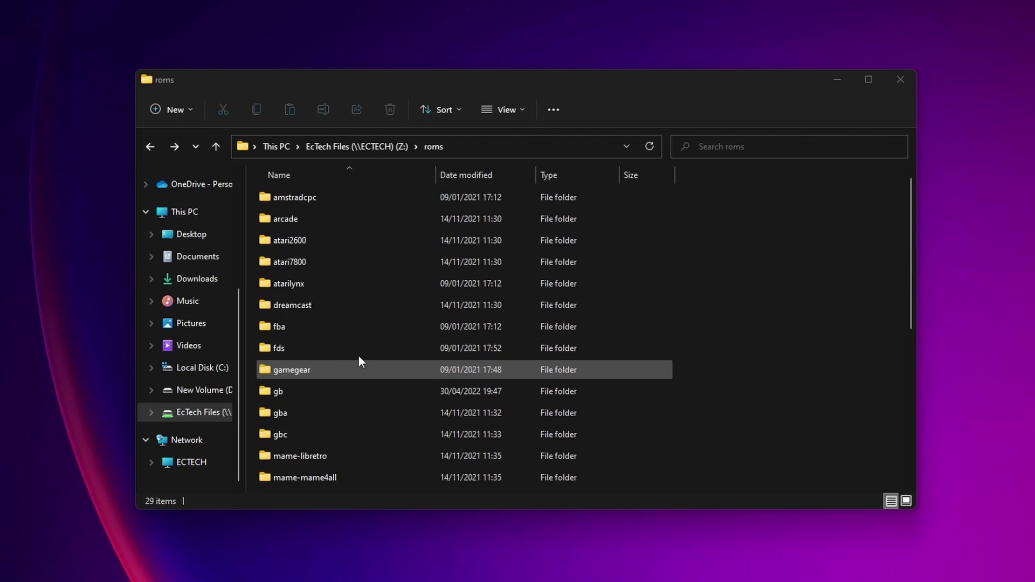
{"action": "scroll", "coordinate": [347, 267], "scroll_direction": "down", "scroll_amount": 5}
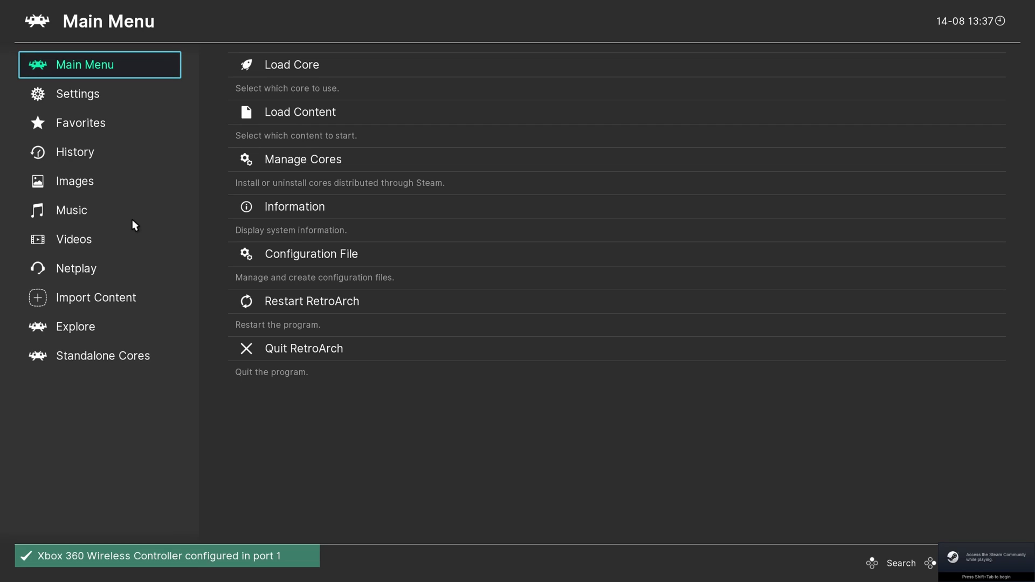
- Scan the Z:\roms folder via Import Content > Scan Directory to build system playlists
{"action": "key", "text": "Down"}
{"action": "key", "text": "Down"}
{"action": "key", "text": "Down"}
{"action": "key", "text": "Down"}
{"action": "key", "text": "Down"}
{"action": "key", "text": "Down"}
{"action": "key", "text": "Down"}
{"action": "key", "text": "Down"}
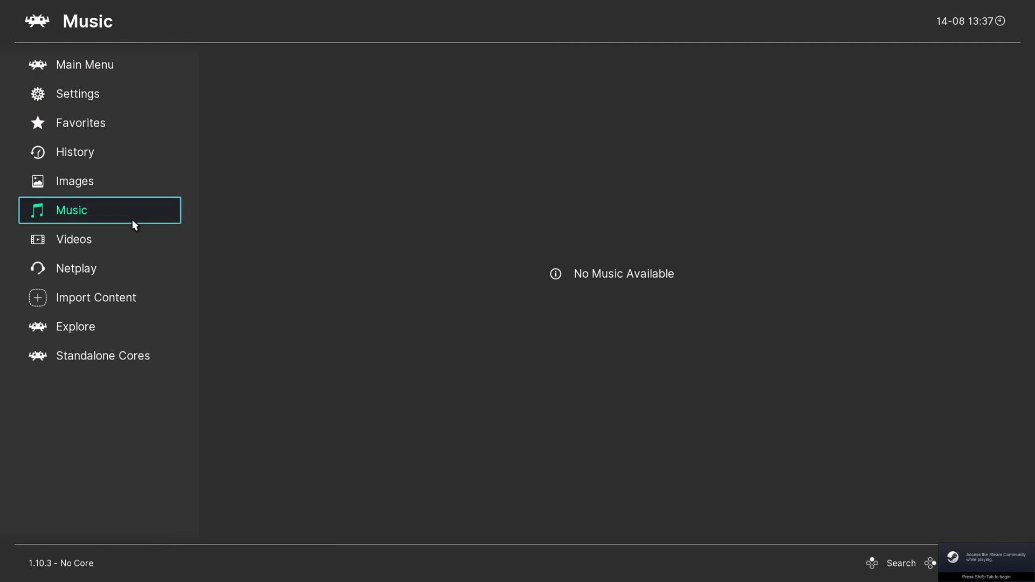
{"action": "key", "text": "Right"}
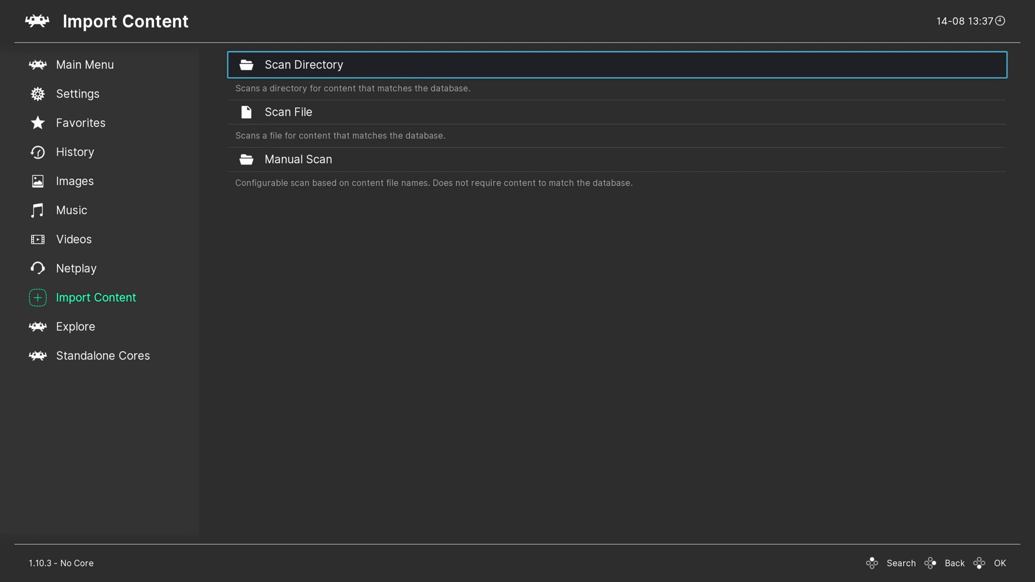
{"action": "key", "text": "Return"}
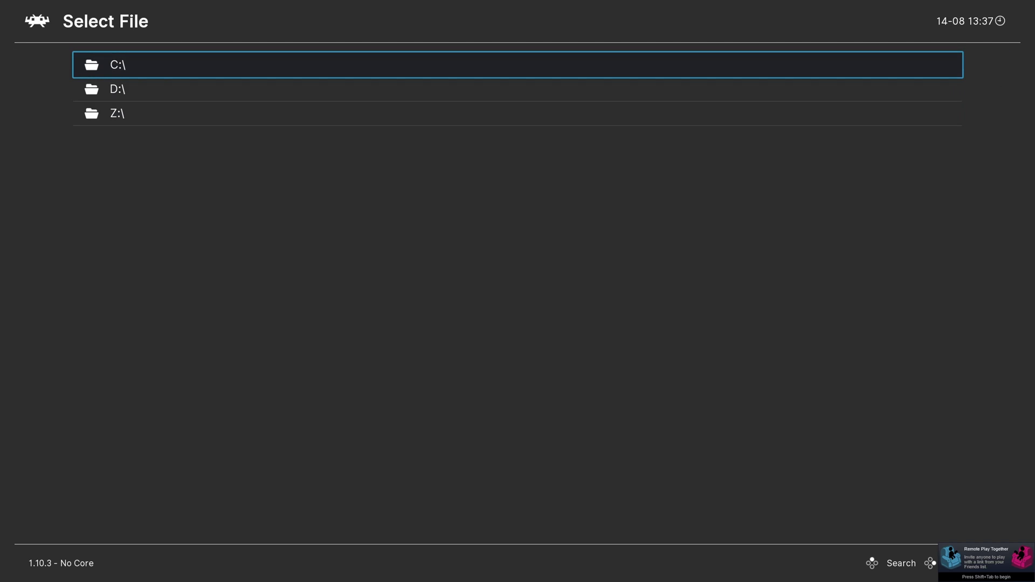
{"action": "key", "text": "Down"}
{"action": "key", "text": "Down"}
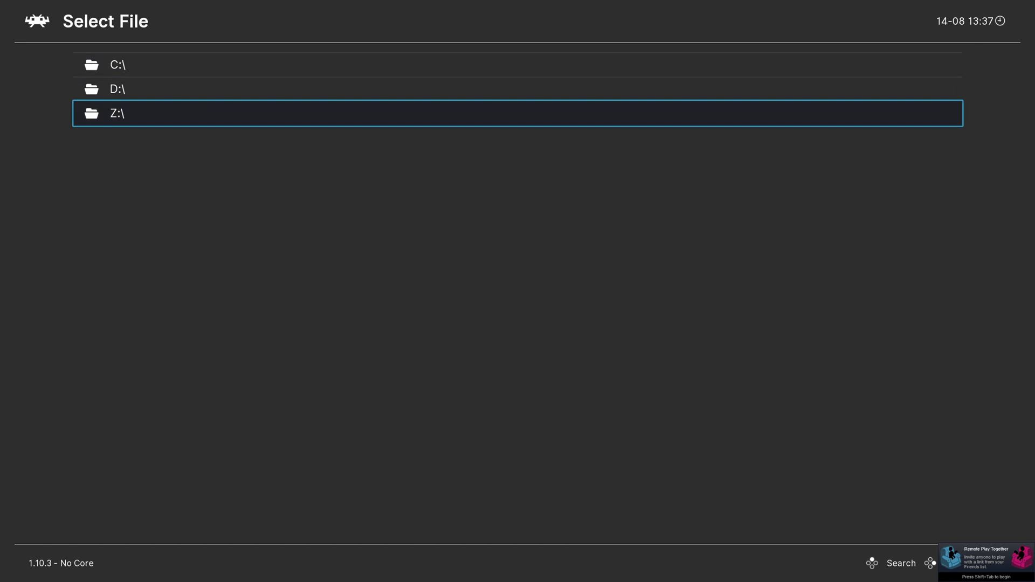
{"action": "key", "text": "Return"}
{"action": "key", "text": "Down"}
{"action": "key", "text": "Down"}
{"action": "key", "text": "Down"}
{"action": "key", "text": "Down"}
{"action": "key", "text": "Down"}
{"action": "key", "text": "Down"}
{"action": "key", "text": "Down"}
{"action": "key", "text": "Down"}
{"action": "key", "text": "Down"}
{"action": "key", "text": "Down"}
{"action": "key", "text": "Down"}
{"action": "key", "text": "Down"}
{"action": "key", "text": "Down"}
{"action": "key", "text": "Down"}
{"action": "key", "text": "Down"}
{"action": "key", "text": "Down"}
{"action": "key", "text": "Down"}
{"action": "key", "text": "Down"}
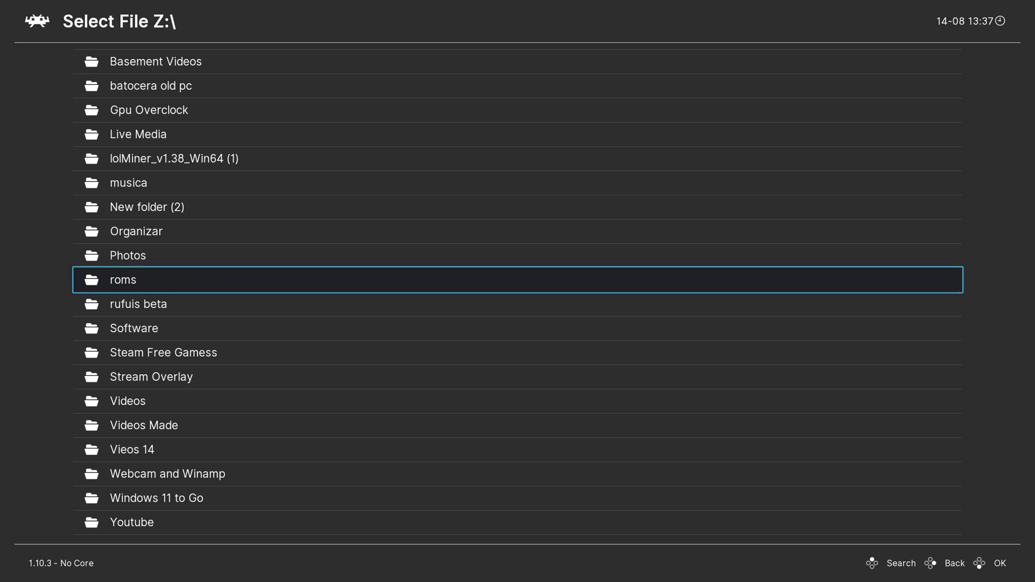
{"action": "key", "text": "Return"}
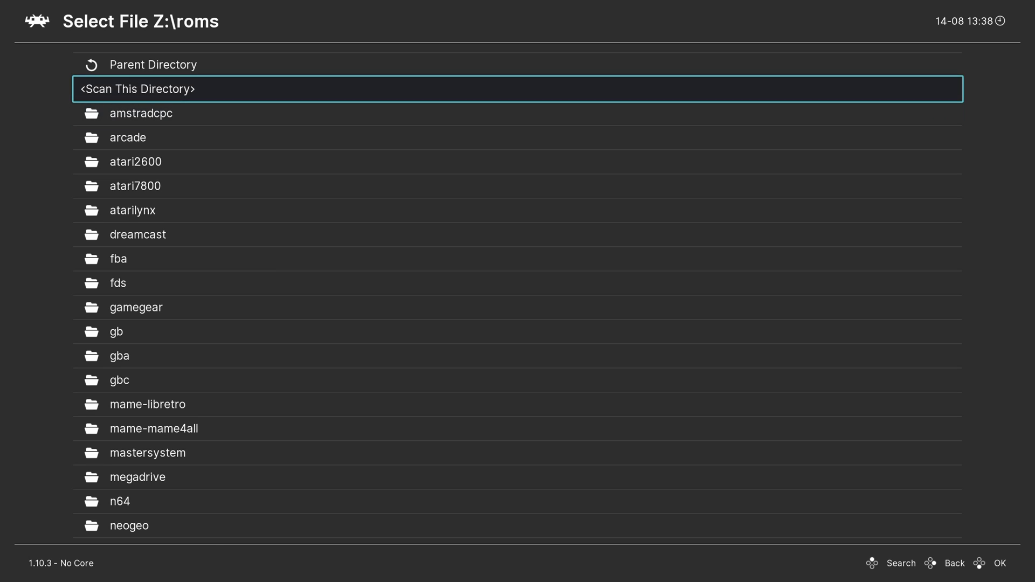
{"action": "key", "text": "Return"}
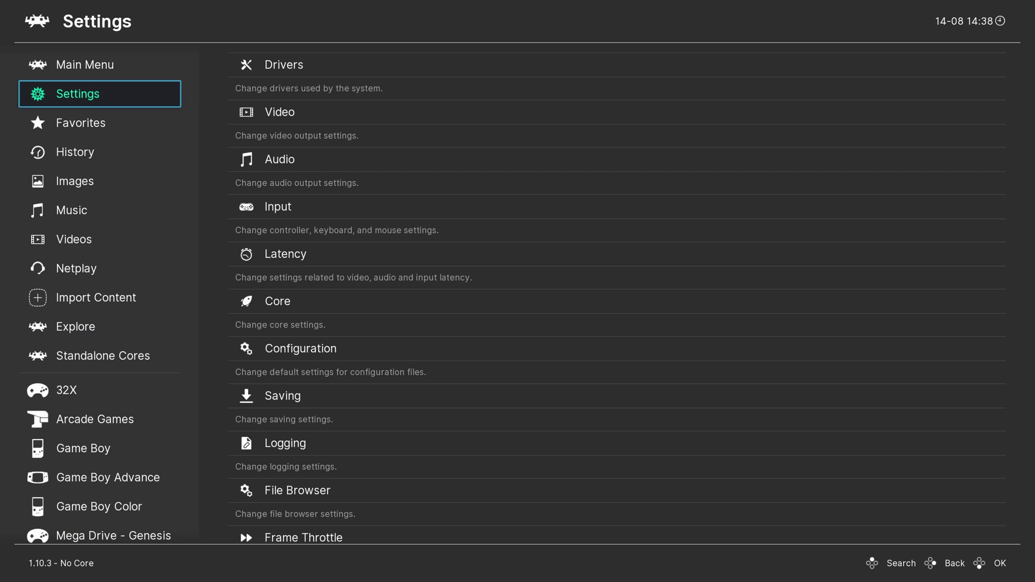
- Browse the new Game Boy, PlayStation and Super Nintendo playlists, ending on Game Boy Advance
{"action": "key", "text": "Down"}
{"action": "key", "text": "Down"}
{"action": "key", "text": "Down"}
{"action": "key", "text": "Down"}
{"action": "key", "text": "Down"}
{"action": "key", "text": "Down"}
{"action": "key", "text": "Down"}
{"action": "key", "text": "Down"}
{"action": "key", "text": "Down"}
{"action": "key", "text": "Down"}
{"action": "key", "text": "Down"}
{"action": "key", "text": "Down"}
{"action": "key", "text": "Down"}
{"action": "key", "text": "Down"}
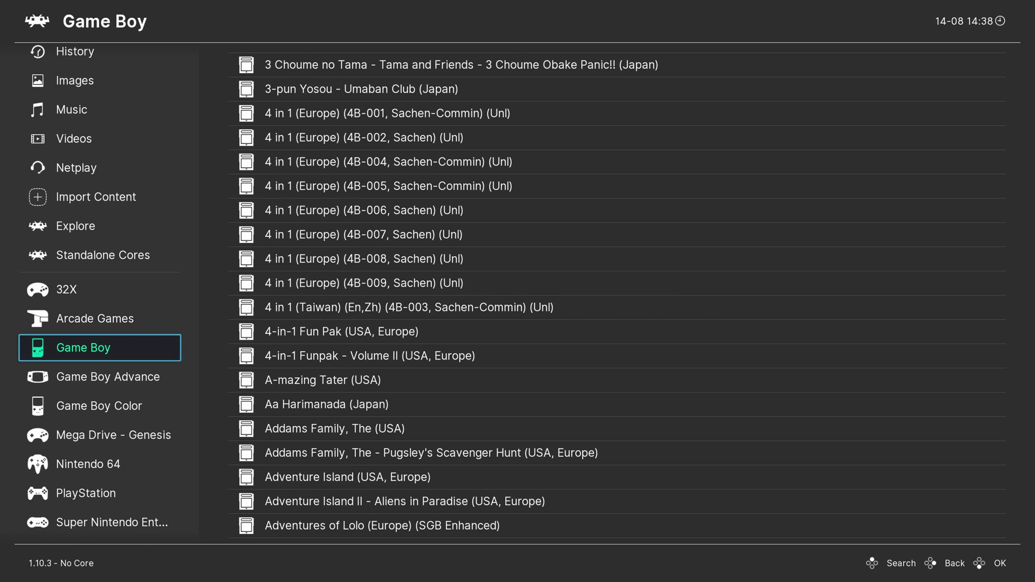
{"action": "key", "text": "Down"}
{"action": "key", "text": "Down"}
{"action": "key", "text": "Down"}
{"action": "key", "text": "Down"}
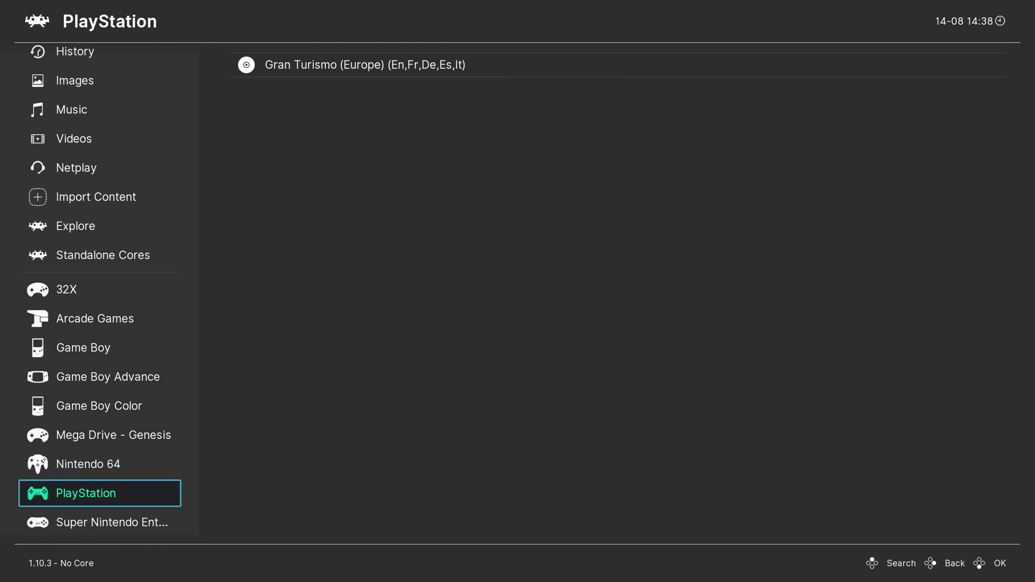
{"action": "key", "text": "Up"}
{"action": "key", "text": "Down"}
{"action": "key", "text": "Up"}
{"action": "key", "text": "Up"}
{"action": "key", "text": "Up"}
{"action": "key", "text": "Up"}
{"action": "key", "text": "Up"}
{"action": "key", "text": "Up"}
{"action": "key", "text": "Up"}
{"action": "key", "text": "Up"}
{"action": "key", "text": "Up"}
{"action": "key", "text": "Up"}
{"action": "key", "text": "Up"}
{"action": "key", "text": "Up"}
{"action": "key", "text": "Up"}
{"action": "key", "text": "Up"}
{"action": "key", "text": "Up"}
{"action": "key", "text": "Up"}
{"action": "key", "text": "Up"}
{"action": "key", "text": "Up"}
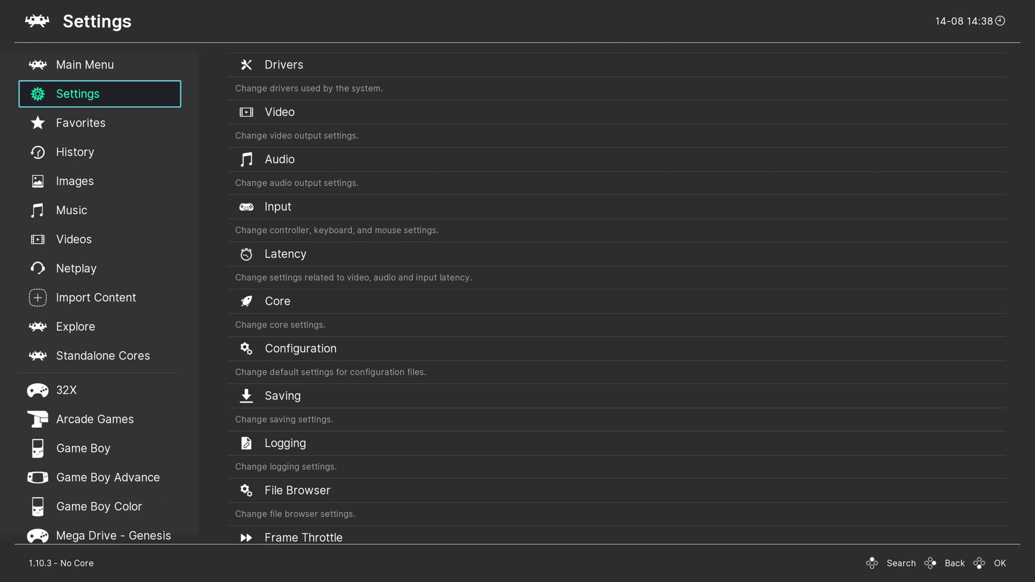
- Open Input > Port 1 Controls and show the Device Index choices: Disabled or Xbox 360 Wireless Controller
{"action": "key", "text": "Right"}
{"action": "key", "text": "Down"}
{"action": "key", "text": "Down"}
{"action": "key", "text": "Down"}
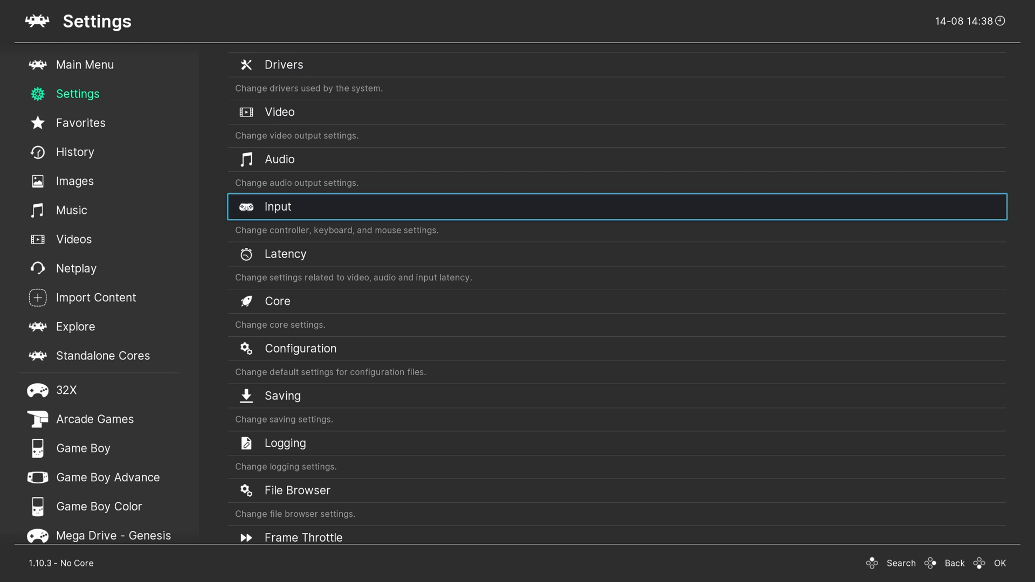
{"action": "key", "text": "Return"}
{"action": "key", "text": "Down"}
{"action": "key", "text": "Down"}
{"action": "key", "text": "Down"}
{"action": "key", "text": "Down"}
{"action": "key", "text": "Down"}
{"action": "key", "text": "Down"}
{"action": "key", "text": "Down"}
{"action": "key", "text": "Down"}
{"action": "key", "text": "Down"}
{"action": "key", "text": "Down"}
{"action": "key", "text": "Down"}
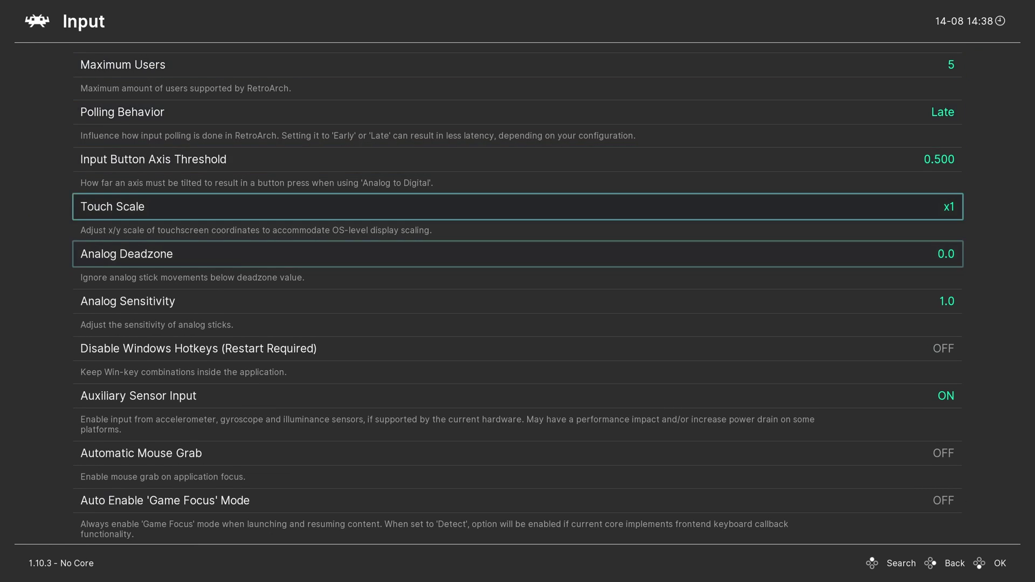
{"action": "key", "text": "Down"}
{"action": "key", "text": "Down"}
{"action": "key", "text": "Down"}
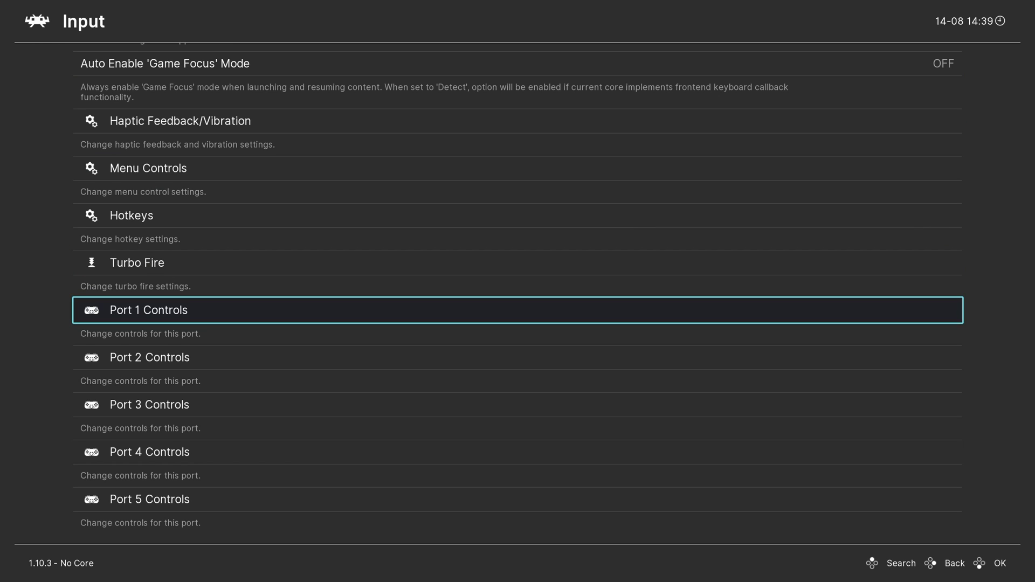
{"action": "key", "text": "Down"}
{"action": "key", "text": "Down"}
{"action": "key", "text": "Down"}
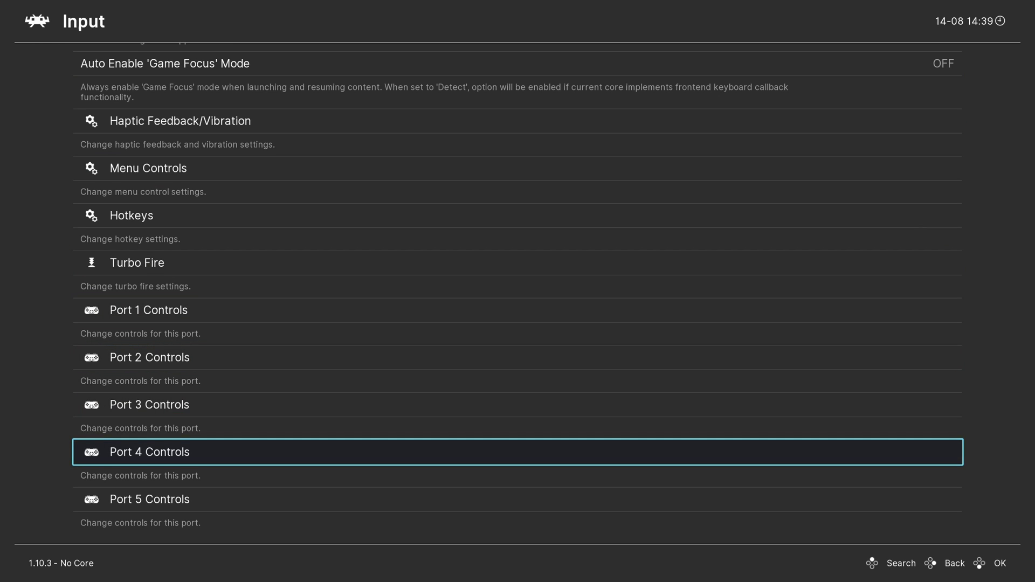
{"action": "key", "text": "Up"}
{"action": "key", "text": "Up"}
{"action": "key", "text": "Up"}
{"action": "key", "text": "Return"}
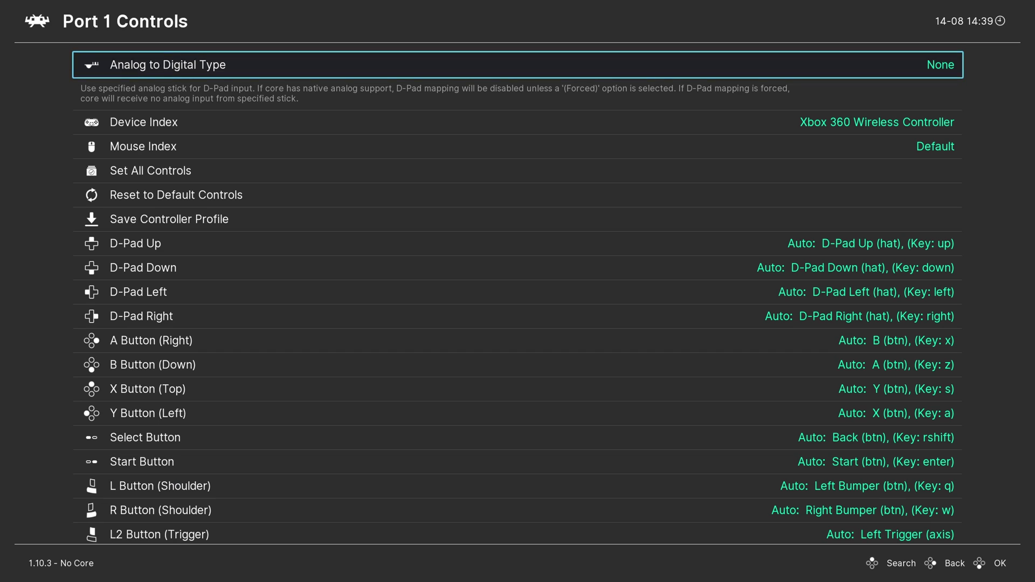
{"action": "key", "text": "Down"}
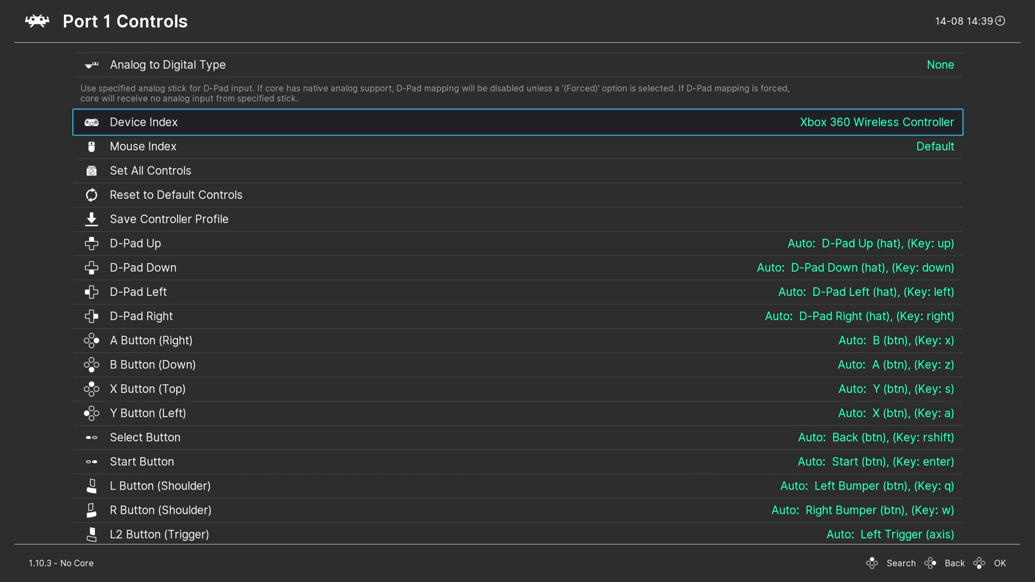
{"action": "key", "text": "Return"}
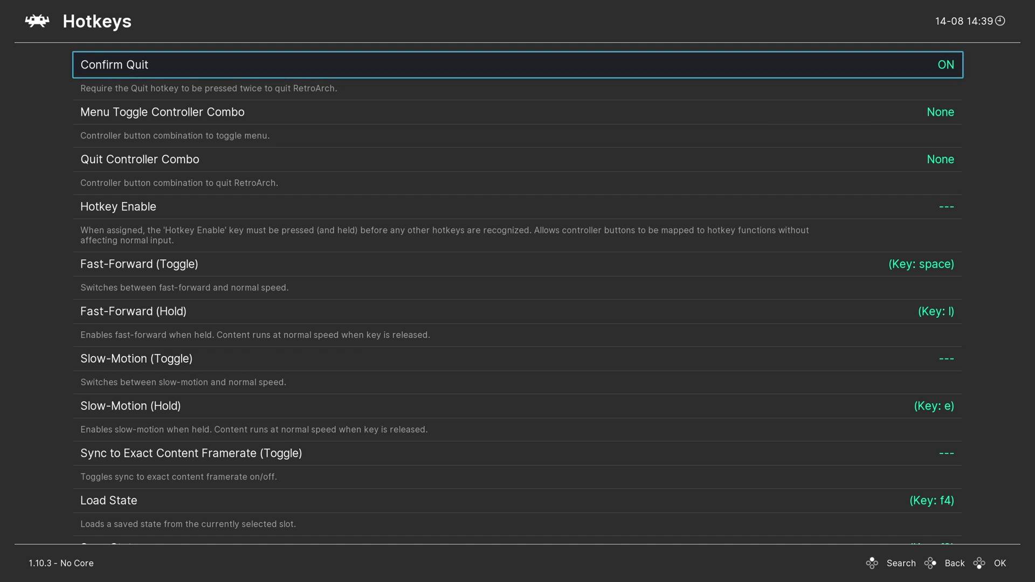
- Scroll through the hotkey bindings, such as Save State on f2 and Load State on f4
{"action": "key", "text": "Down"}
{"action": "key", "text": "Down"}
{"action": "key", "text": "Down"}
{"action": "key", "text": "Down"}
{"action": "key", "text": "Down"}
{"action": "key", "text": "Down"}
{"action": "key", "text": "Down"}
{"action": "key", "text": "Down"}
{"action": "key", "text": "Down"}
{"action": "key", "text": "Down"}
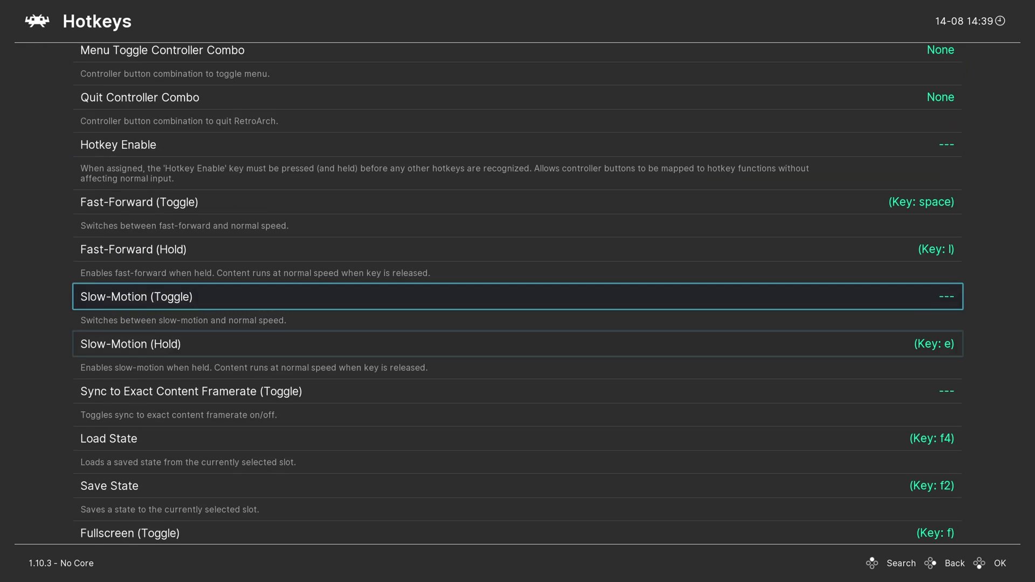
{"action": "key", "text": "Down"}
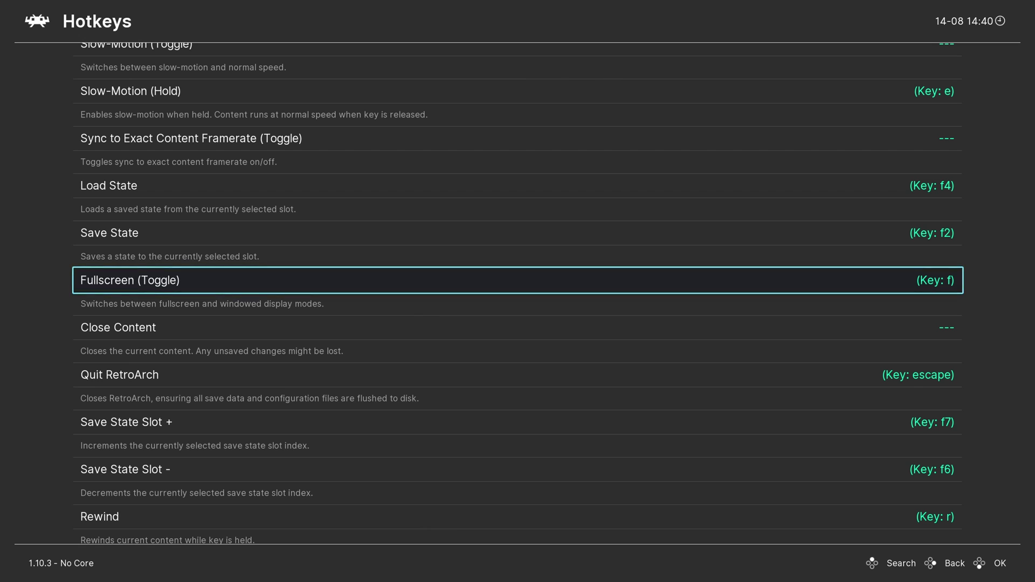
- Go back to Settings and open Playlists > Manage Playlists > FBNeo - Arcade Games
{"action": "key", "text": "BackSpace"}
{"action": "key", "text": "BackSpace"}
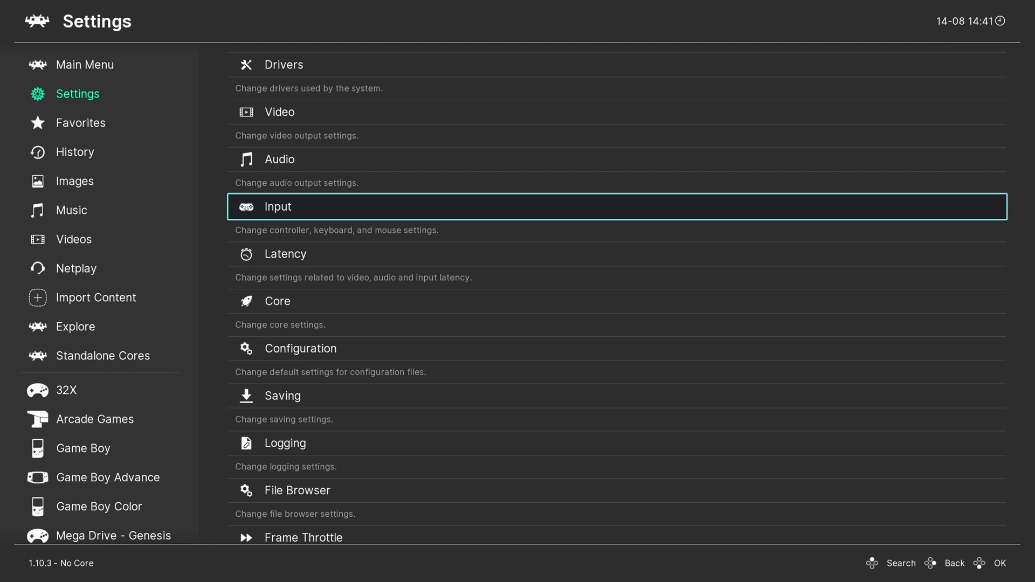
{"action": "key", "text": "Down"}
{"action": "key", "text": "Down"}
{"action": "key", "text": "Down"}
{"action": "key", "text": "Down"}
{"action": "key", "text": "Down"}
{"action": "key", "text": "Down"}
{"action": "key", "text": "Down"}
{"action": "key", "text": "Down"}
{"action": "key", "text": "Down"}
{"action": "key", "text": "Down"}
{"action": "key", "text": "Down"}
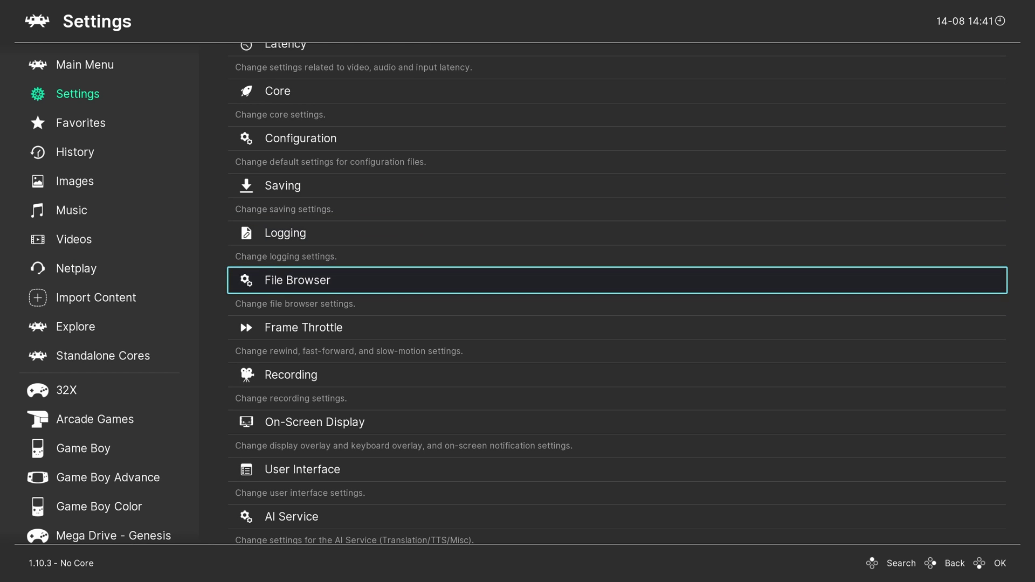
{"action": "key", "text": "Down"}
{"action": "key", "text": "Down"}
{"action": "key", "text": "Down"}
{"action": "key", "text": "Down"}
{"action": "key", "text": "Down"}
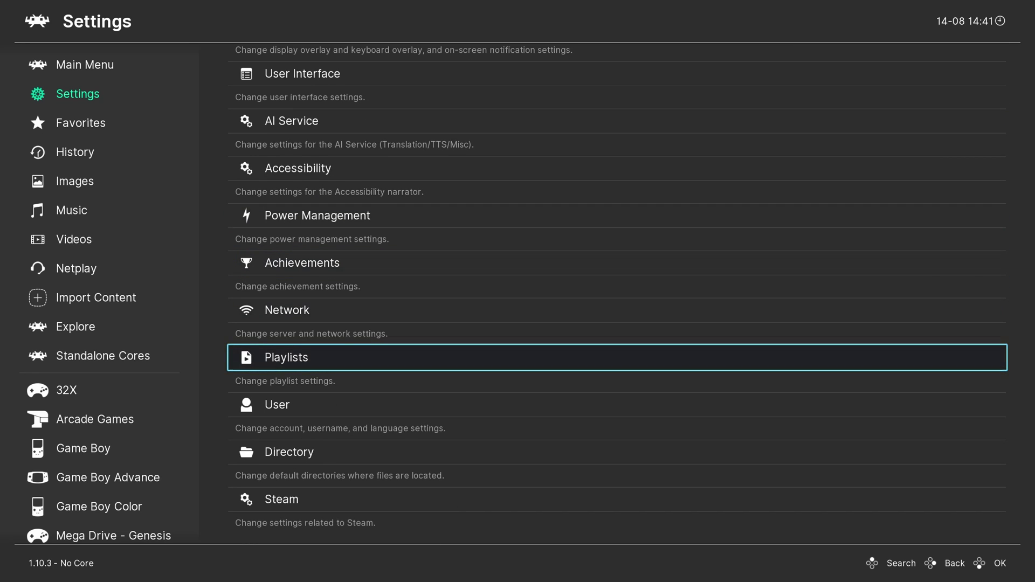
{"action": "key", "text": "Return"}
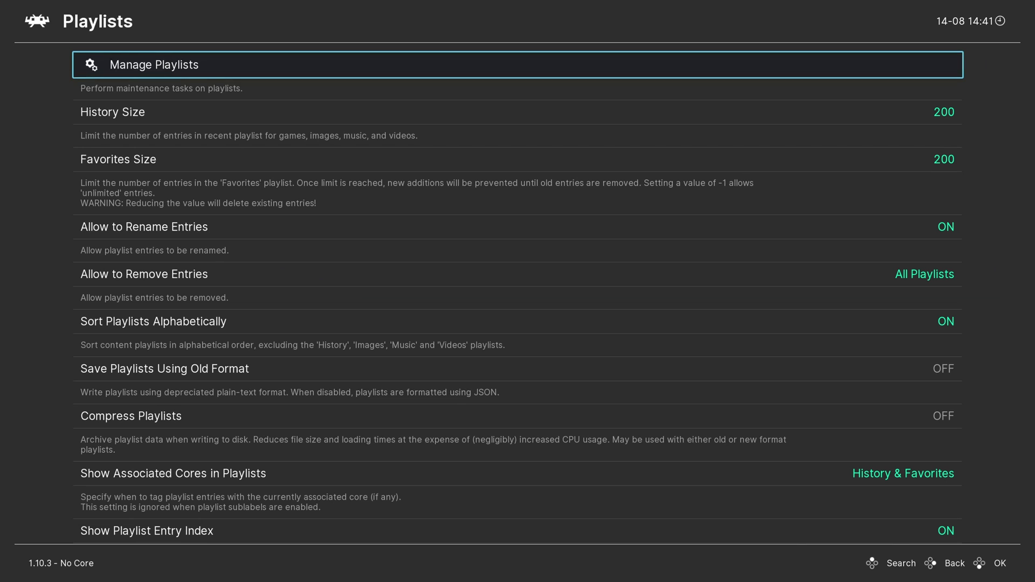
{"action": "key", "text": "Return"}
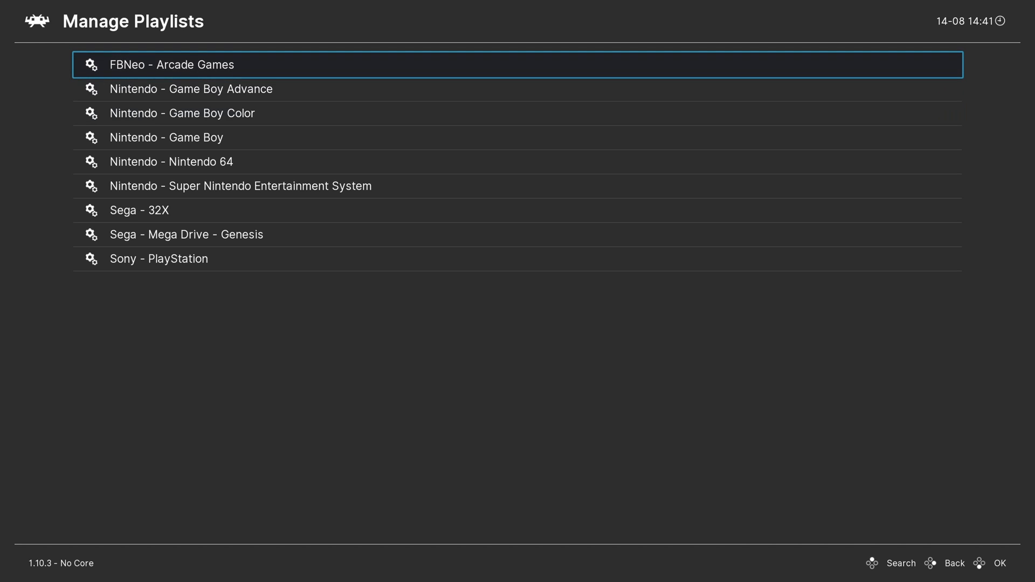
{"action": "key", "text": "Return"}
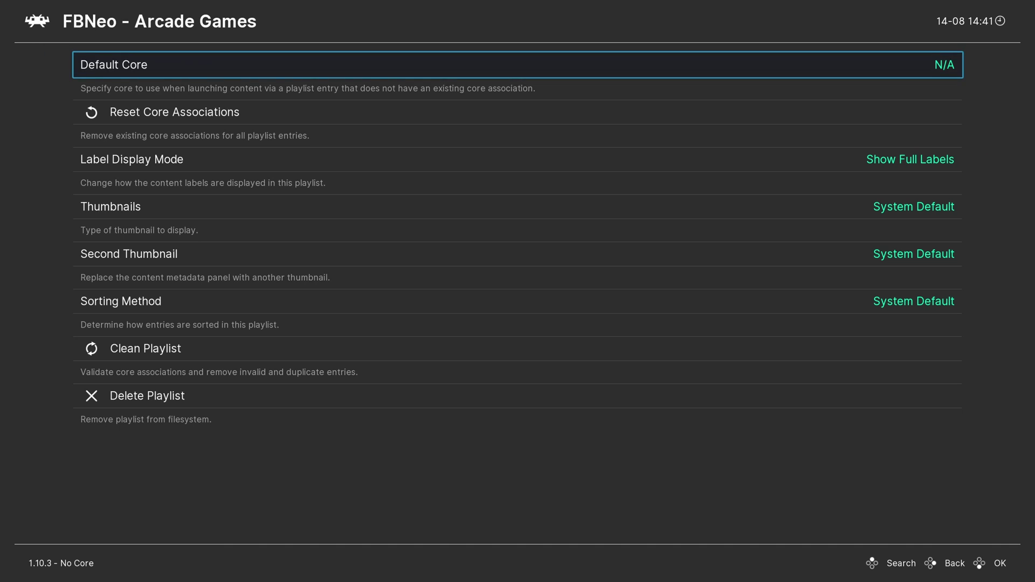
- Set the playlist's Default Core to SNK - Neo Geo CD (NeoCD)
{"action": "key", "text": "Return"}
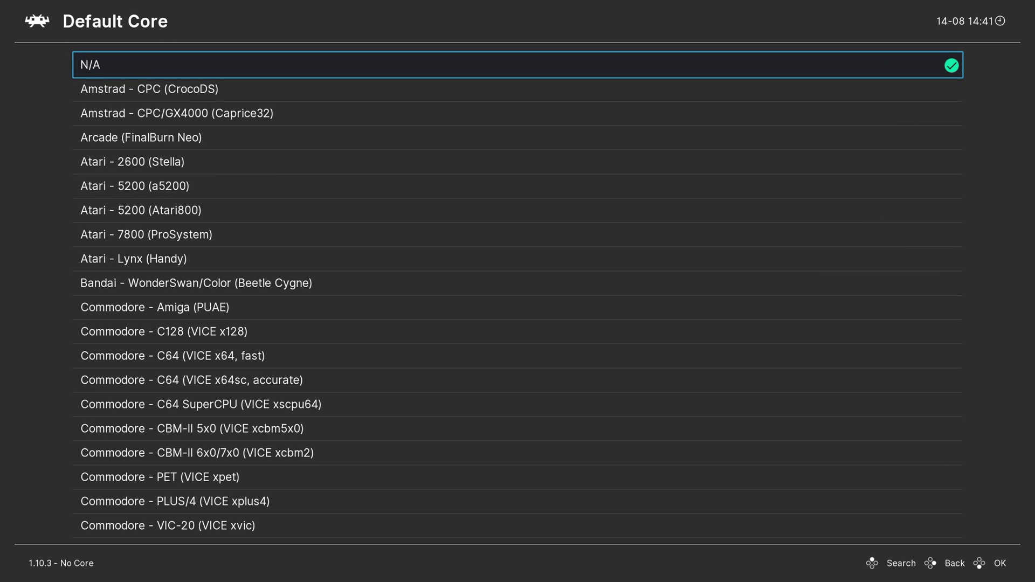
{"action": "key", "text": "Down"}
{"action": "key", "text": "Down"}
{"action": "key", "text": "Down"}
{"action": "key", "text": "Down"}
{"action": "key", "text": "Down"}
{"action": "key", "text": "Down"}
{"action": "key", "text": "Down"}
{"action": "key", "text": "Down"}
{"action": "key", "text": "Down"}
{"action": "key", "text": "Down"}
{"action": "key", "text": "Down"}
{"action": "key", "text": "Down"}
{"action": "key", "text": "Down"}
{"action": "key", "text": "Down"}
{"action": "key", "text": "Down"}
{"action": "key", "text": "Down"}
{"action": "key", "text": "Down"}
{"action": "key", "text": "Down"}
{"action": "key", "text": "Down"}
{"action": "key", "text": "Down"}
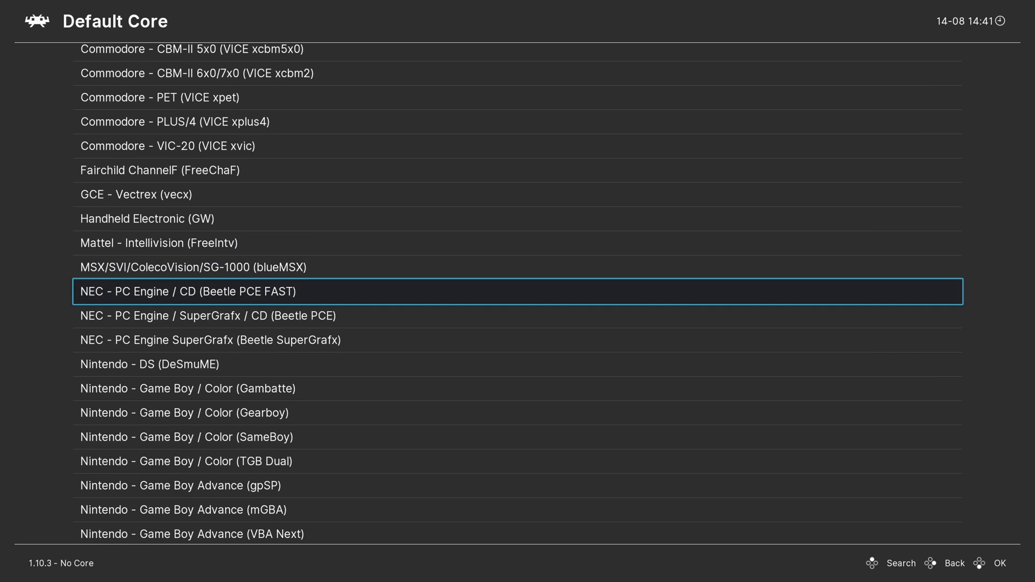
{"action": "key", "text": "Down"}
{"action": "key", "text": "Down"}
{"action": "key", "text": "Down"}
{"action": "key", "text": "Down"}
{"action": "key", "text": "Down"}
{"action": "key", "text": "Down"}
{"action": "key", "text": "Down"}
{"action": "key", "text": "Down"}
{"action": "key", "text": "Down"}
{"action": "key", "text": "Down"}
{"action": "key", "text": "Down"}
{"action": "key", "text": "Down"}
{"action": "key", "text": "Down"}
{"action": "key", "text": "Down"}
{"action": "key", "text": "Down"}
{"action": "key", "text": "Down"}
{"action": "key", "text": "Down"}
{"action": "key", "text": "Down"}
{"action": "key", "text": "Down"}
{"action": "key", "text": "Down"}
{"action": "key", "text": "Down"}
{"action": "key", "text": "Down"}
{"action": "key", "text": "Down"}
{"action": "key", "text": "Down"}
{"action": "key", "text": "Down"}
{"action": "key", "text": "Down"}
{"action": "key", "text": "Down"}
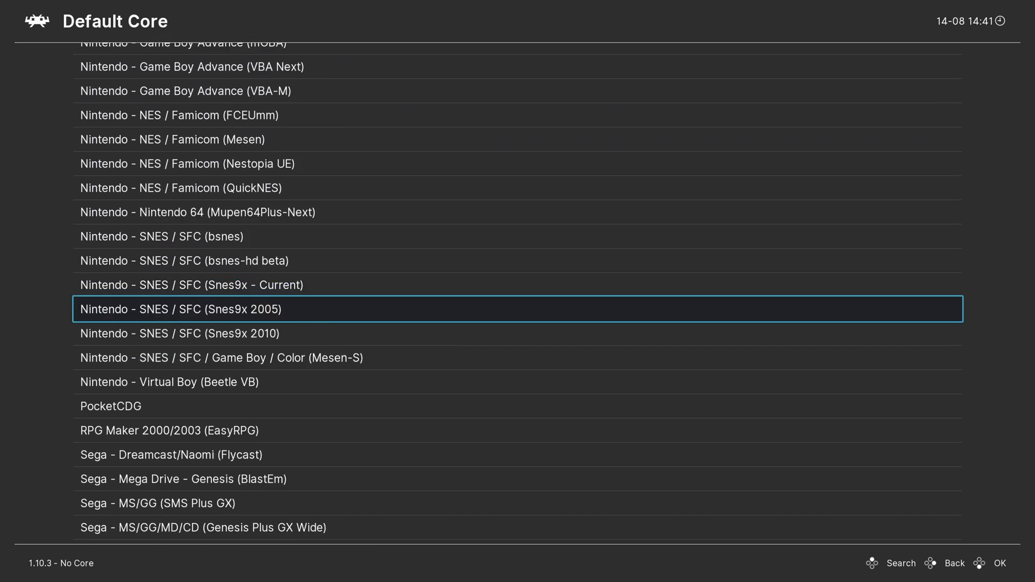
{"action": "key", "text": "Return"}
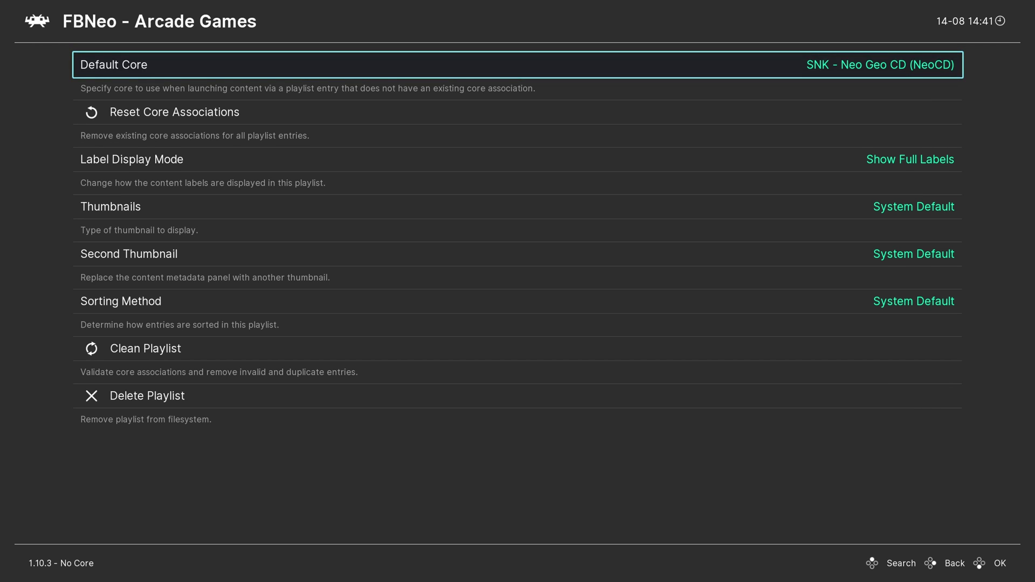
- Set the Nintendo - Game Boy Advance playlist's Default Core to Nintendo - Game Boy Advance (gpSP)
{"action": "key", "text": "BackSpace"}
{"action": "key", "text": "Down"}
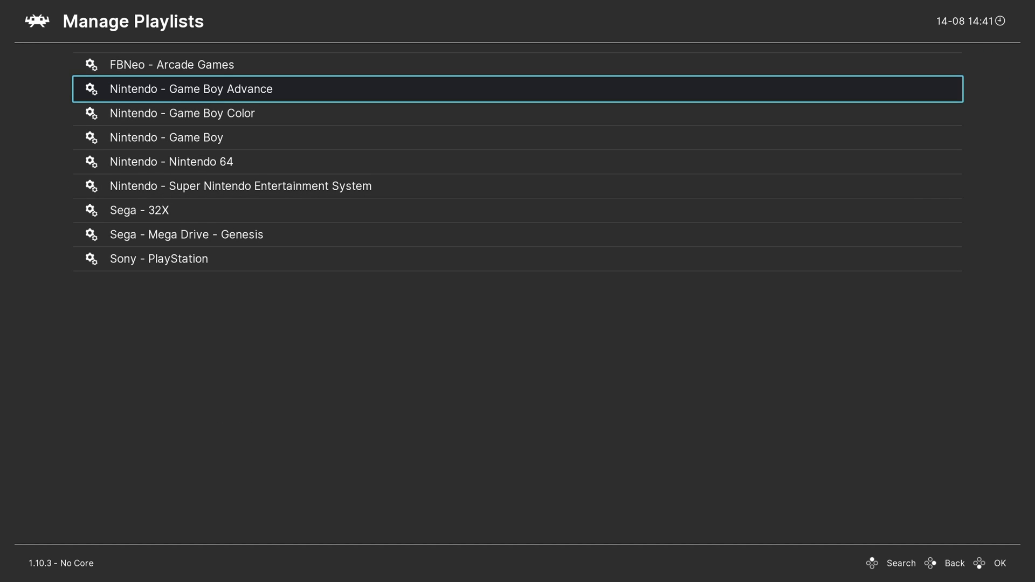
{"action": "key", "text": "Return"}
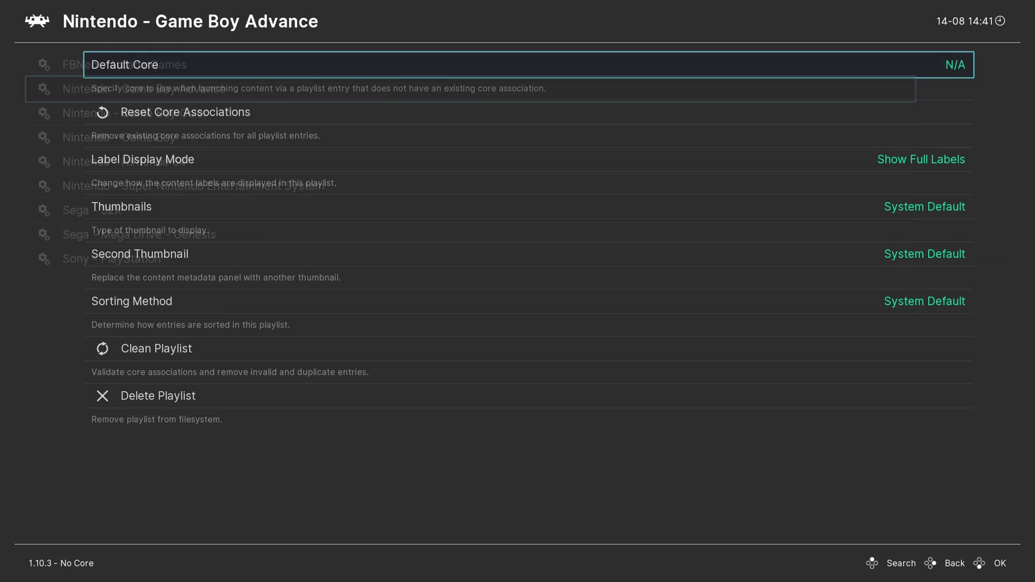
{"action": "key", "text": "Return"}
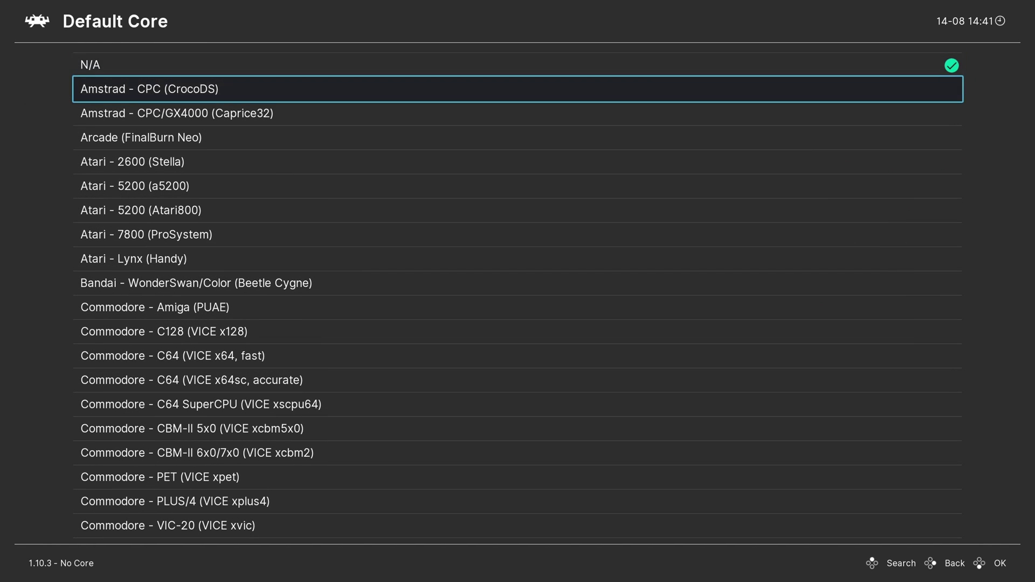
{"action": "key", "text": "Down"}
{"action": "key", "text": "Down"}
{"action": "key", "text": "Down"}
{"action": "key", "text": "Down"}
{"action": "key", "text": "Down"}
{"action": "key", "text": "Down"}
{"action": "key", "text": "Down"}
{"action": "key", "text": "Down"}
{"action": "key", "text": "Down"}
{"action": "key", "text": "Down"}
{"action": "key", "text": "Down"}
{"action": "key", "text": "Down"}
{"action": "key", "text": "Down"}
{"action": "key", "text": "Down"}
{"action": "key", "text": "Down"}
{"action": "key", "text": "Down"}
{"action": "key", "text": "Down"}
{"action": "key", "text": "Down"}
{"action": "key", "text": "Down"}
{"action": "key", "text": "Down"}
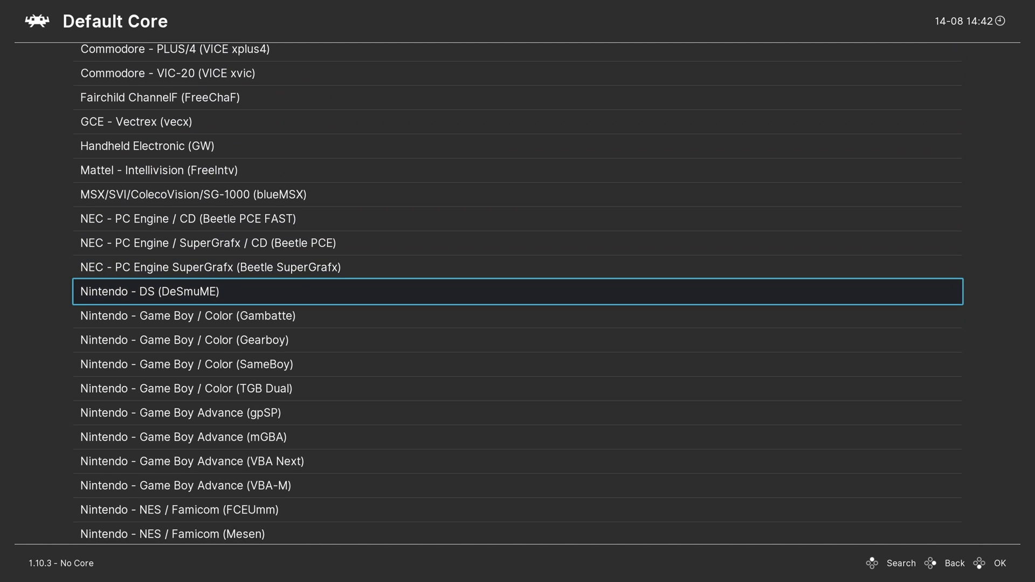
{"action": "key", "text": "Down"}
{"action": "key", "text": "Down"}
{"action": "key", "text": "Down"}
{"action": "key", "text": "Down"}
{"action": "key", "text": "Down"}
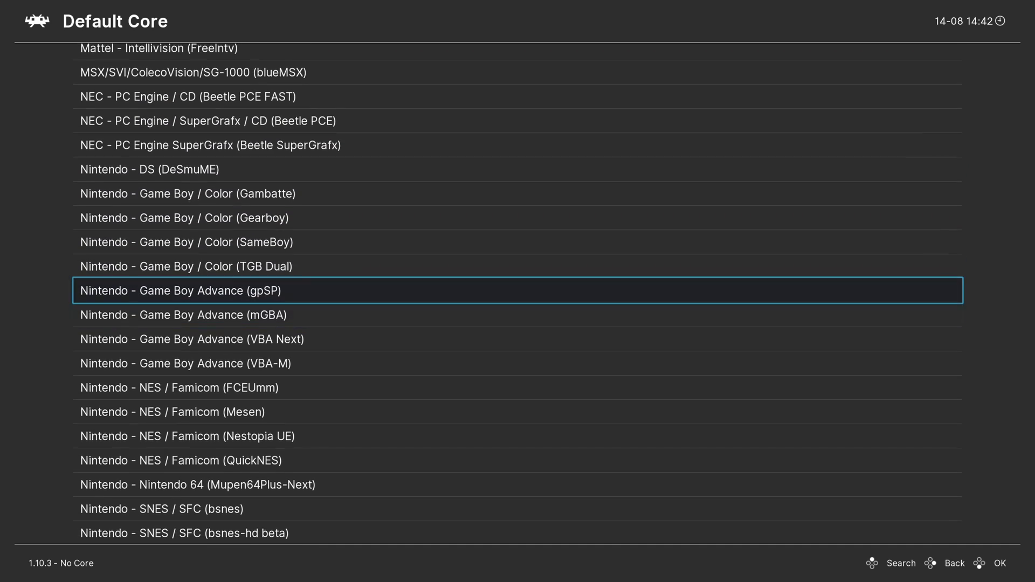
{"action": "key", "text": "Down"}
{"action": "key", "text": "Up"}
{"action": "key", "text": "Return"}
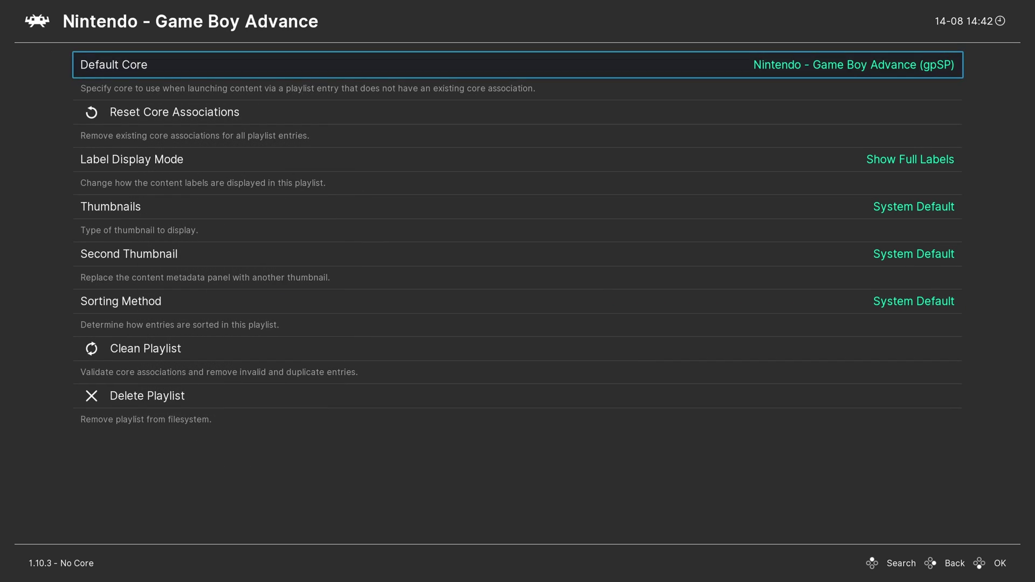
- Glance at the Game Boy Color playlist's core choices without changing them, then return to the main menu
{"action": "key", "text": "BackSpace"}
{"action": "key", "text": "Return"}
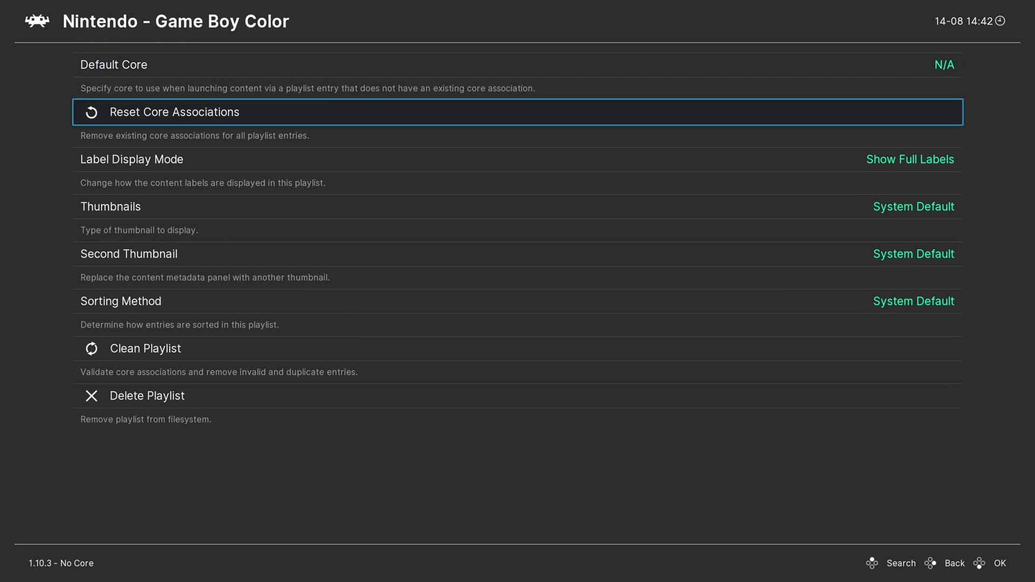
{"action": "key", "text": "Return"}
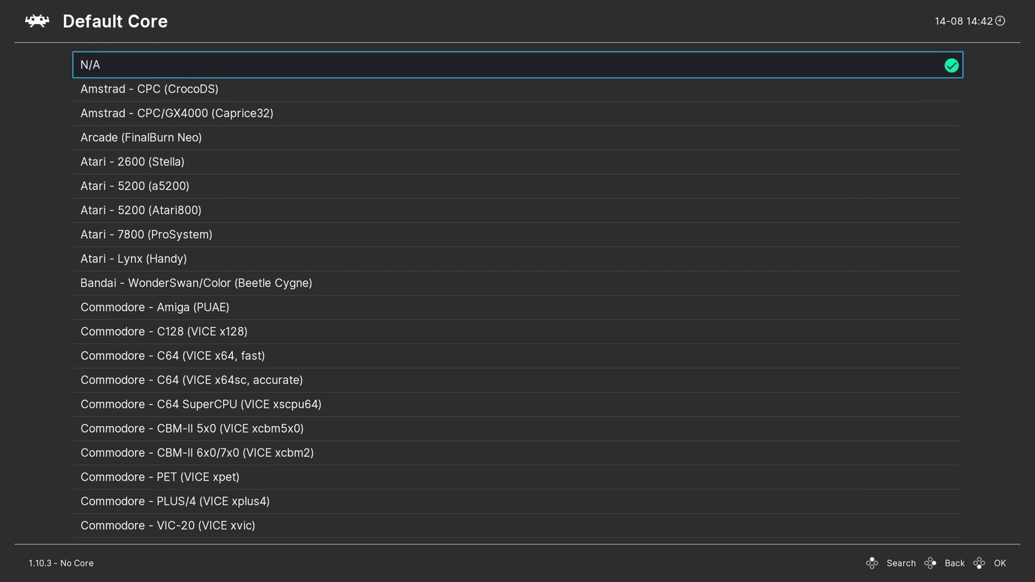
{"action": "key", "text": "BackSpace"}
{"action": "key", "text": "BackSpace"}
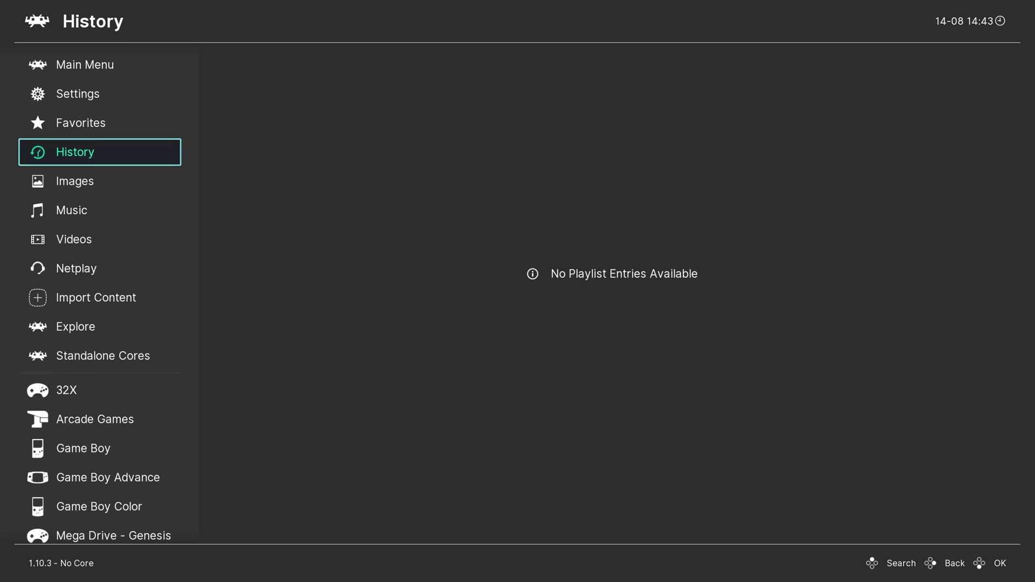
{"action": "key", "text": "Up"}
{"action": "key", "text": "Up"}
{"action": "key", "text": "Up"}
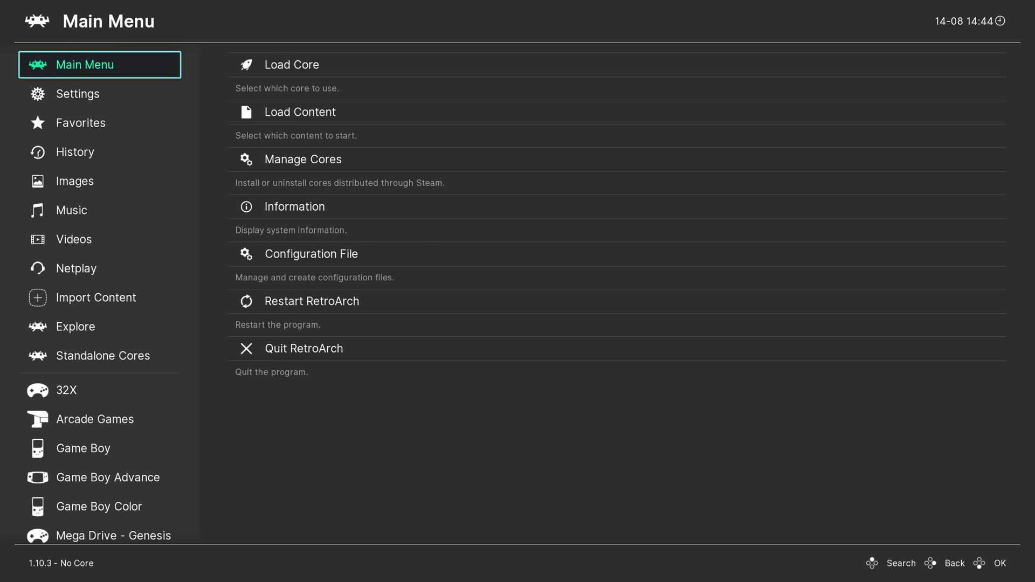
- In Settings > User Interface, change the Menu driver from ozone to xmb
{"action": "key", "text": "Down"}
{"action": "key", "text": "Right"}
{"action": "key", "text": "Down"}
{"action": "key", "text": "Down"}
{"action": "key", "text": "Down"}
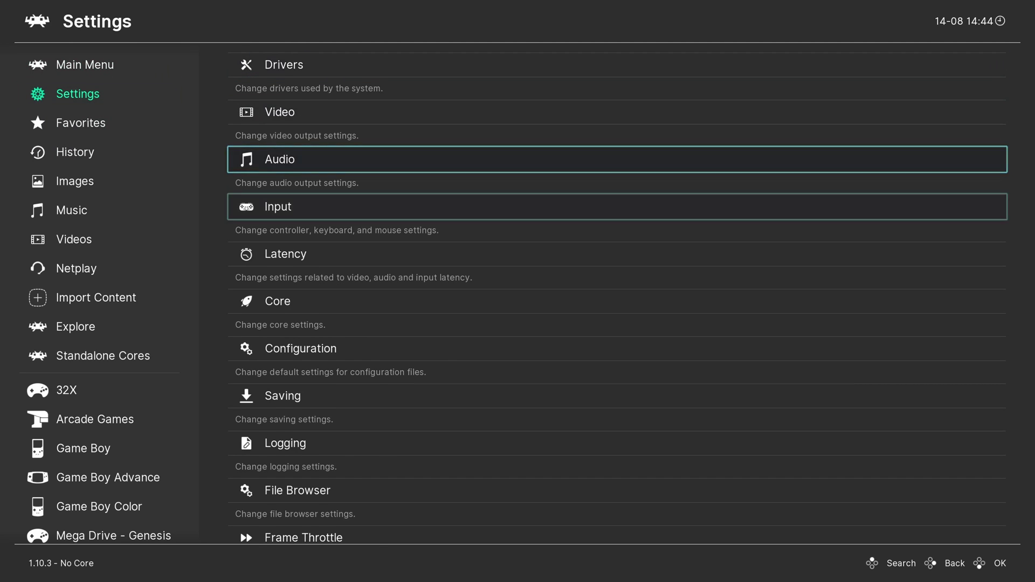
{"action": "key", "text": "Down"}
{"action": "key", "text": "Down"}
{"action": "key", "text": "Down"}
{"action": "key", "text": "Down"}
{"action": "key", "text": "Down"}
{"action": "key", "text": "Down"}
{"action": "key", "text": "Down"}
{"action": "key", "text": "Down"}
{"action": "key", "text": "Down"}
{"action": "key", "text": "Down"}
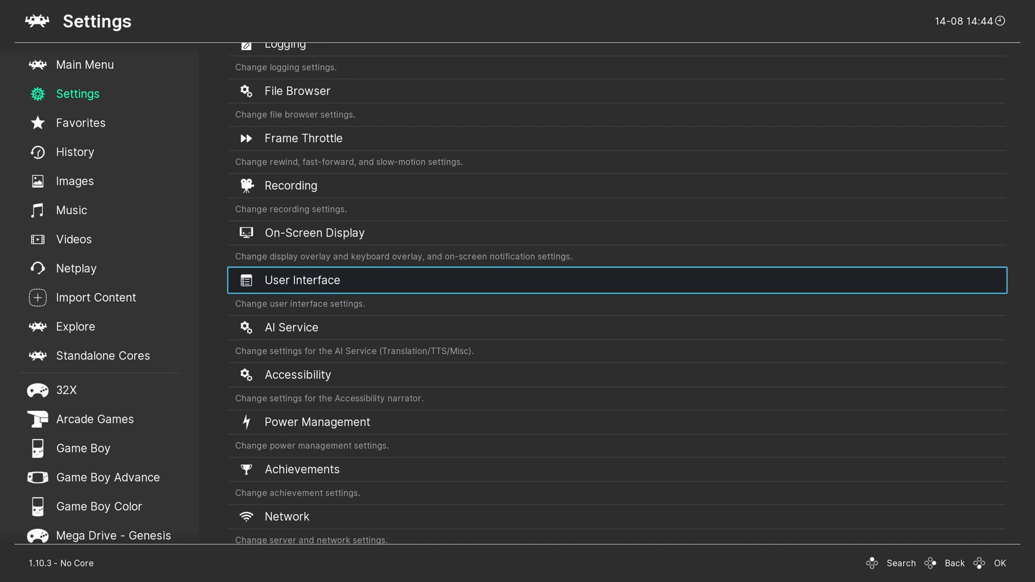
{"action": "key", "text": "Return"}
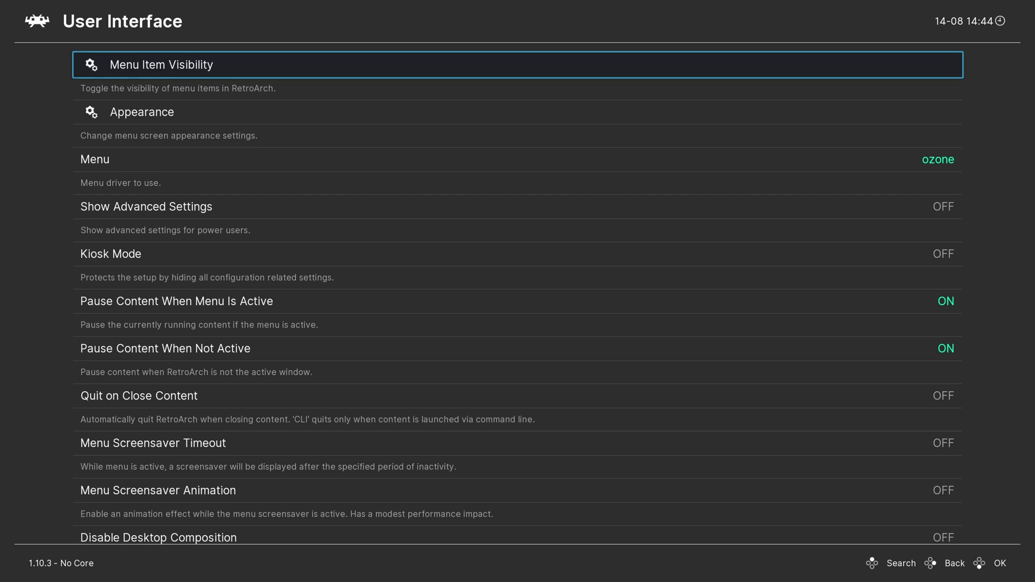
{"action": "key", "text": "Down"}
{"action": "key", "text": "Down"}
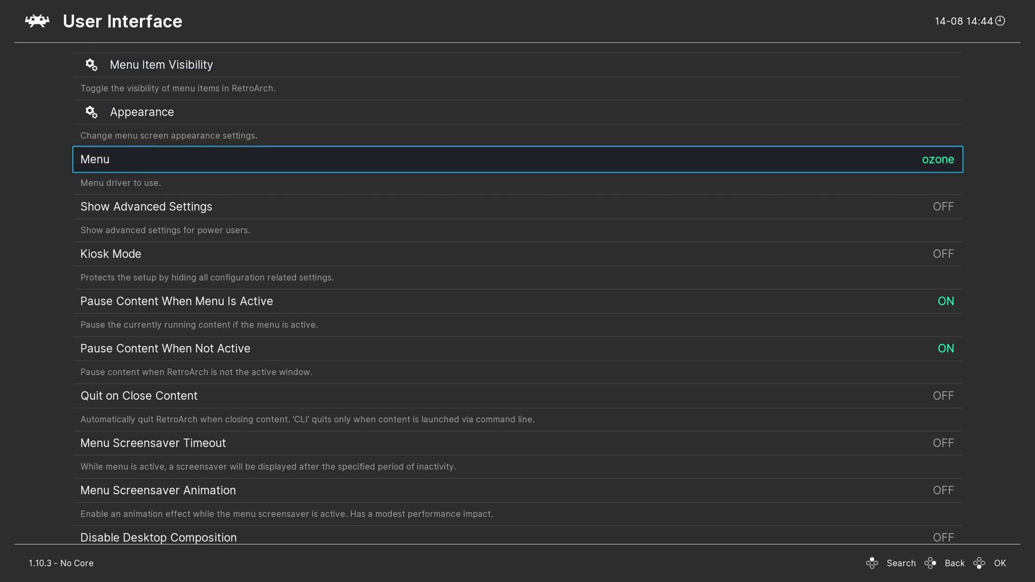
{"action": "key", "text": "Return"}
{"action": "key", "text": "Down"}
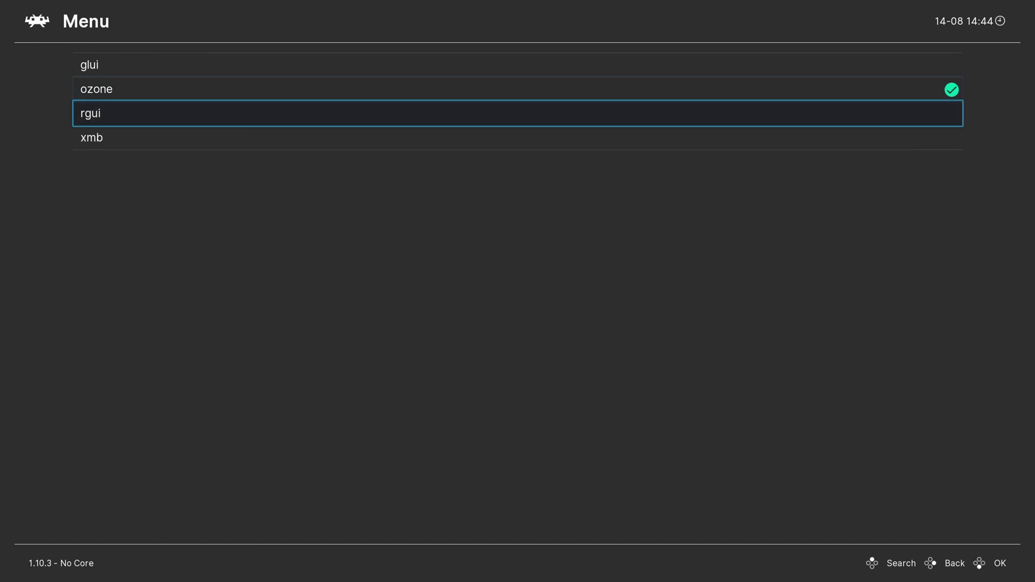
{"action": "key", "text": "Down"}
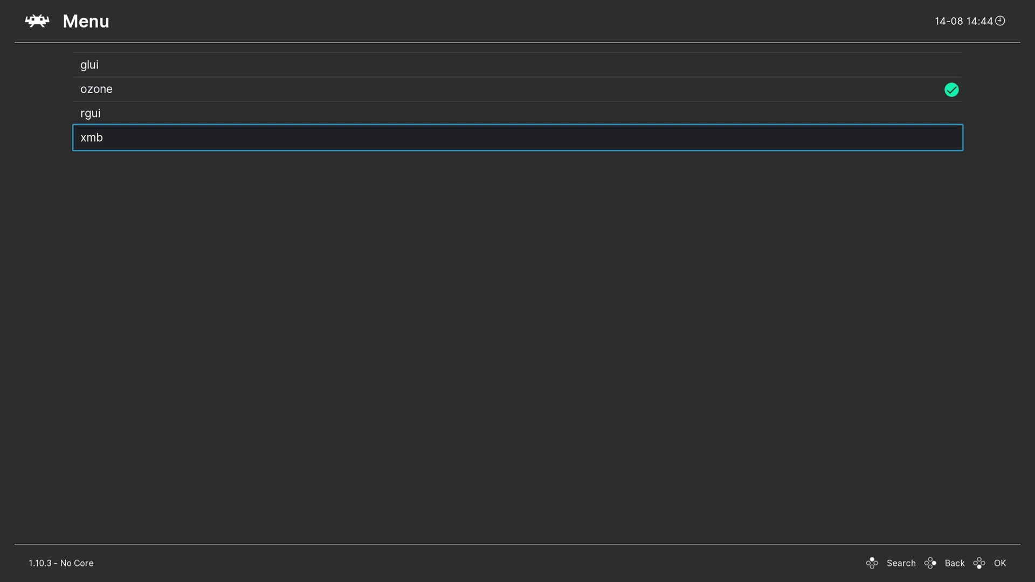
{"action": "key", "text": "Return"}
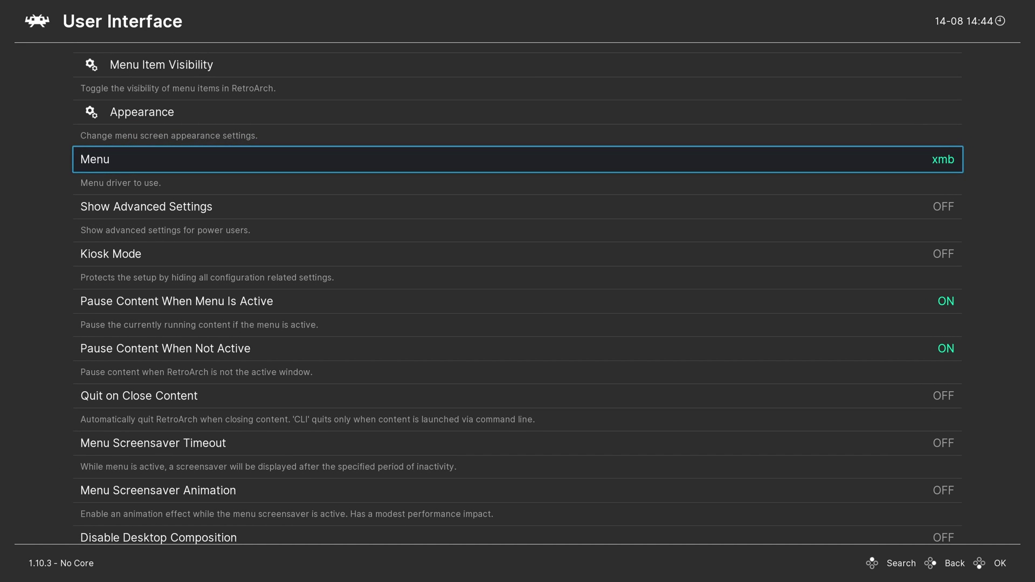
{"action": "key", "text": "BackSpace"}
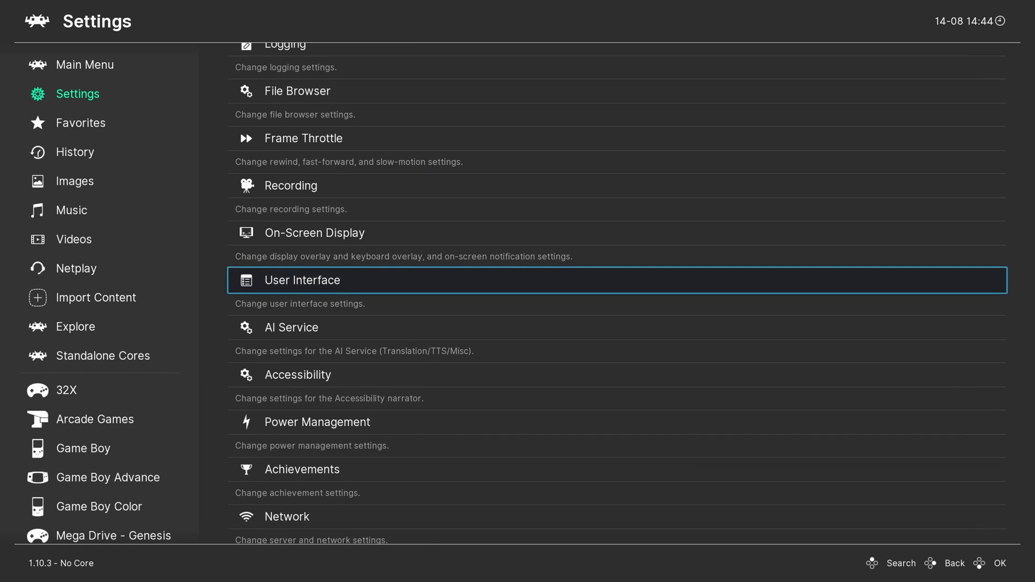
- Return to the Main Menu and select Restart RetroArch
{"action": "key", "text": "BackSpace"}
{"action": "key", "text": "Up"}
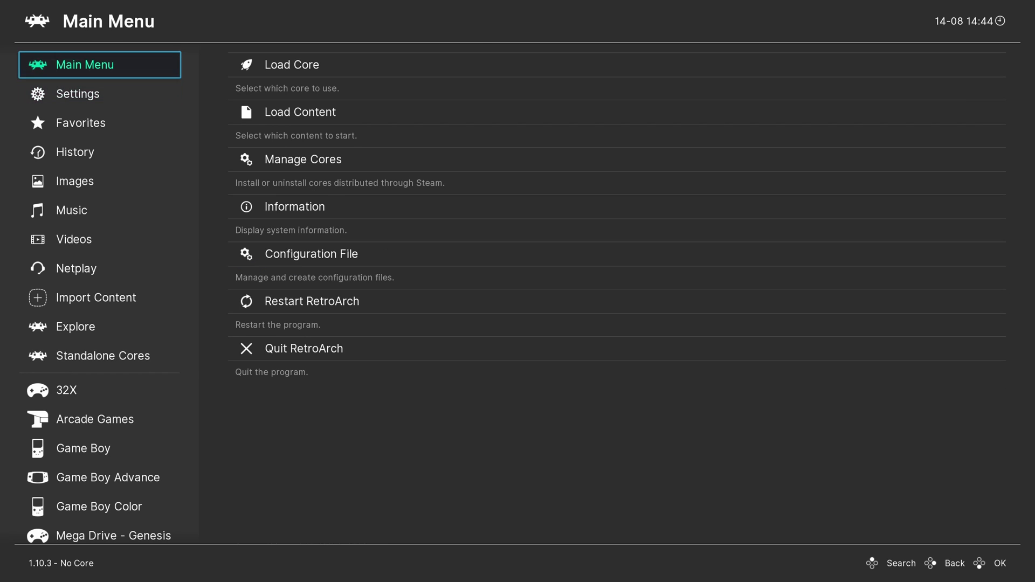
{"action": "key", "text": "Right"}
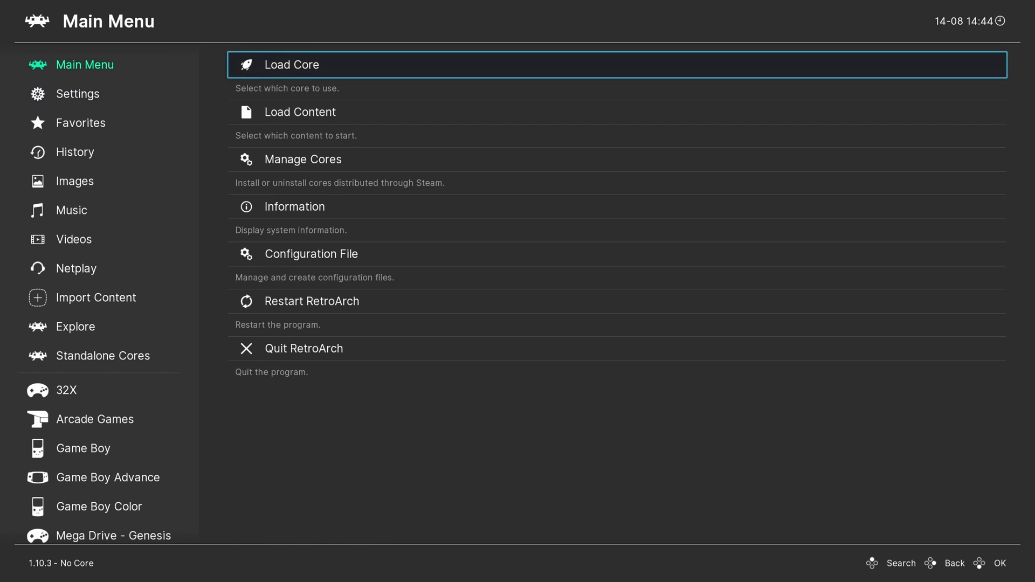
{"action": "key", "text": "Down"}
{"action": "key", "text": "Down"}
{"action": "key", "text": "Down"}
{"action": "key", "text": "Down"}
{"action": "key", "text": "Down"}
{"action": "key", "text": "Down"}
{"action": "key", "text": "Down"}
{"action": "key", "text": "Up"}
{"action": "key", "text": "Up"}
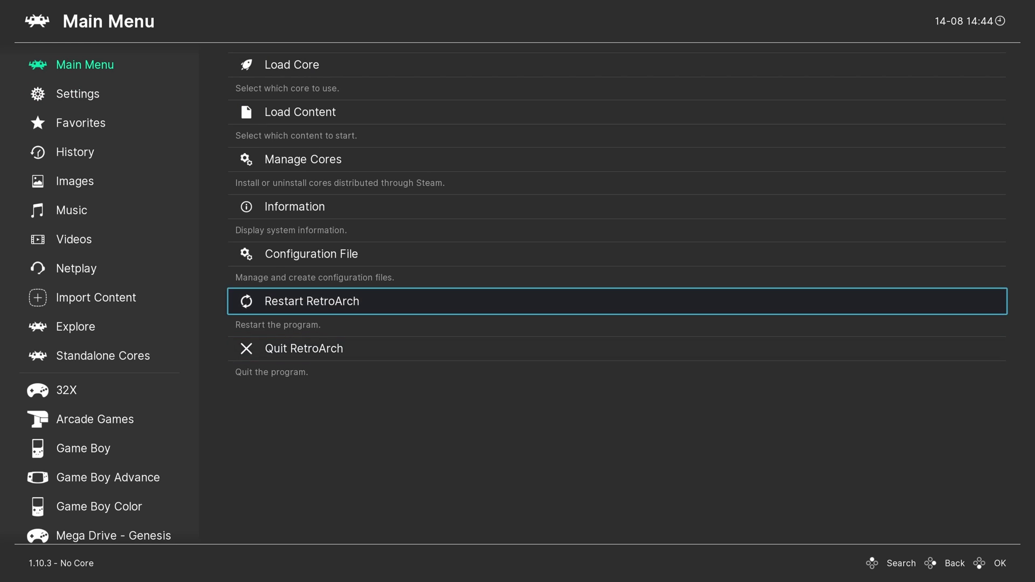
{"action": "key", "text": "Down"}
{"action": "key", "text": "Up"}
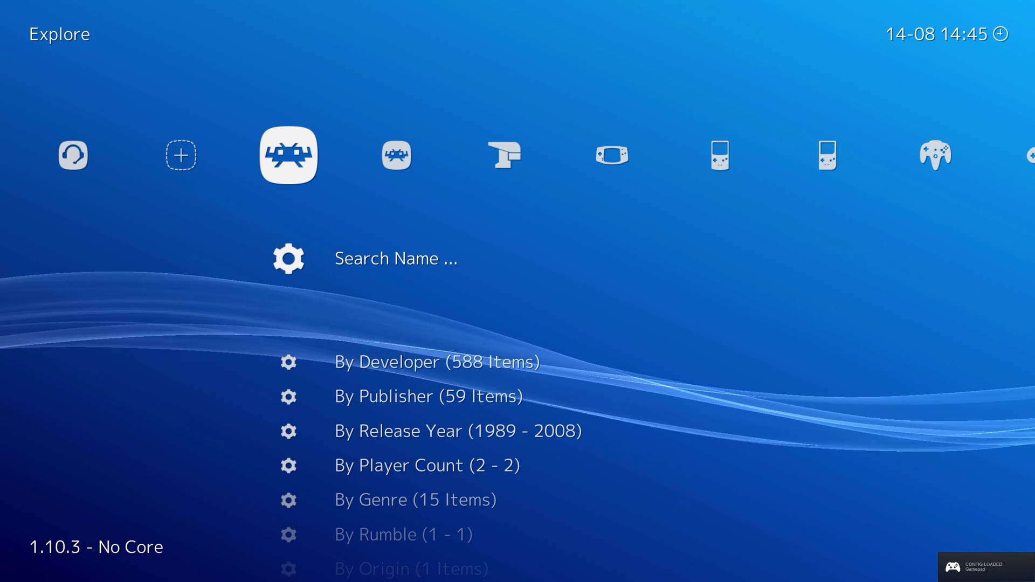
- Browse to the Super Nintendo playlist and select Super Mario World (USA)
{"action": "key", "text": "Right"}
{"action": "key", "text": "Right"}
{"action": "key", "text": "Right"}
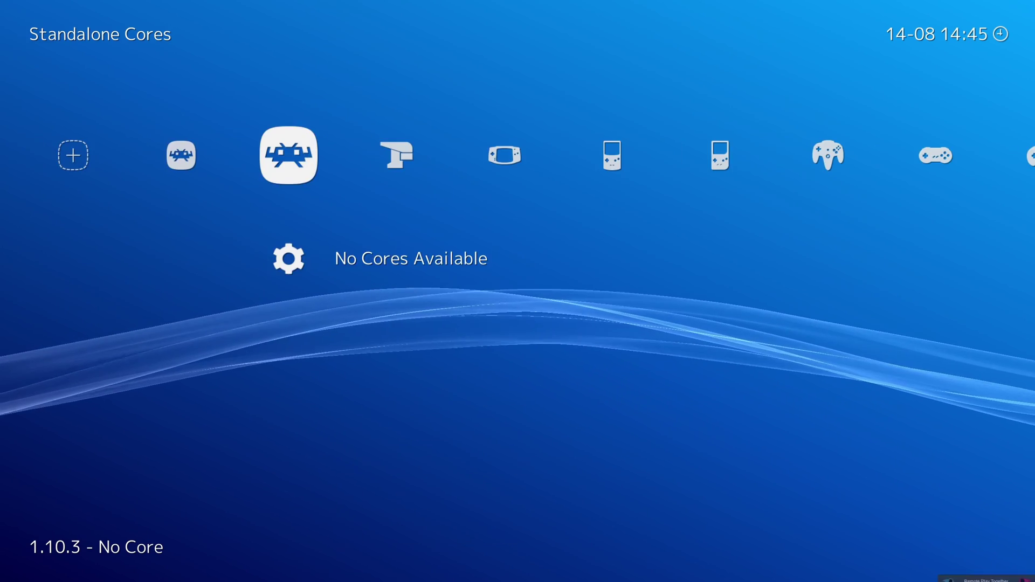
{"action": "key", "text": "Right"}
{"action": "key", "text": "Right"}
{"action": "key", "text": "Right"}
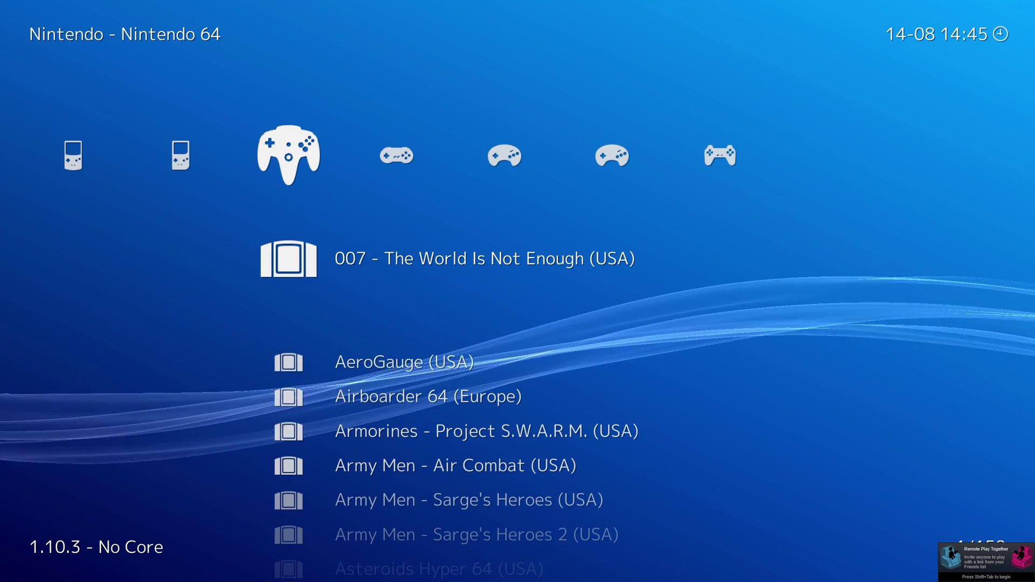
{"action": "key", "text": "Right"}
{"action": "key", "text": "Right"}
{"action": "key", "text": "Left"}
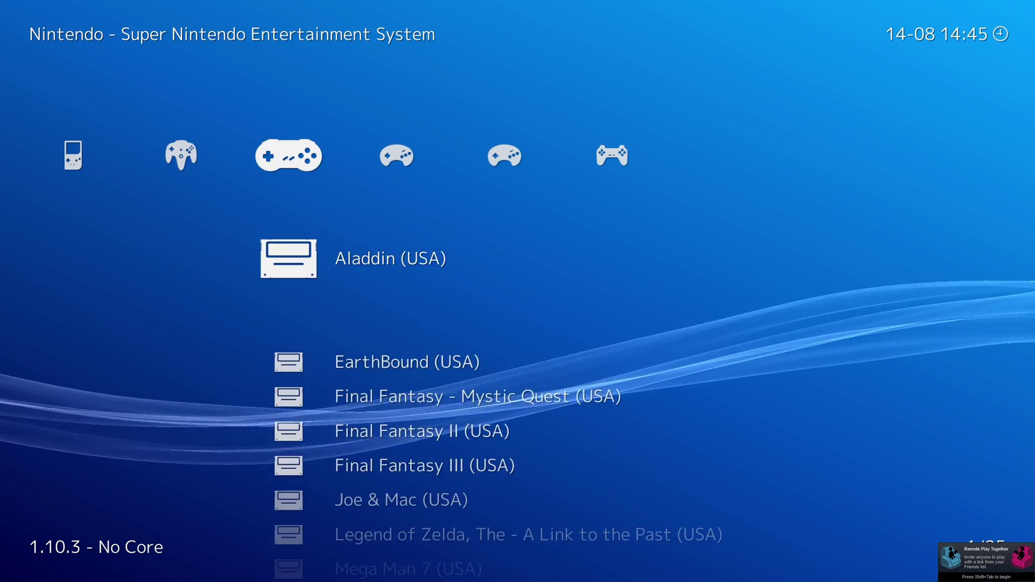
{"action": "key", "text": "Down"}
{"action": "key", "text": "Down"}
{"action": "key", "text": "Down"}
{"action": "key", "text": "Down"}
{"action": "key", "text": "Down"}
{"action": "key", "text": "Down"}
{"action": "key", "text": "Down"}
{"action": "key", "text": "Down"}
{"action": "key", "text": "Down"}
{"action": "key", "text": "Down"}
{"action": "key", "text": "Down"}
{"action": "key", "text": "Down"}
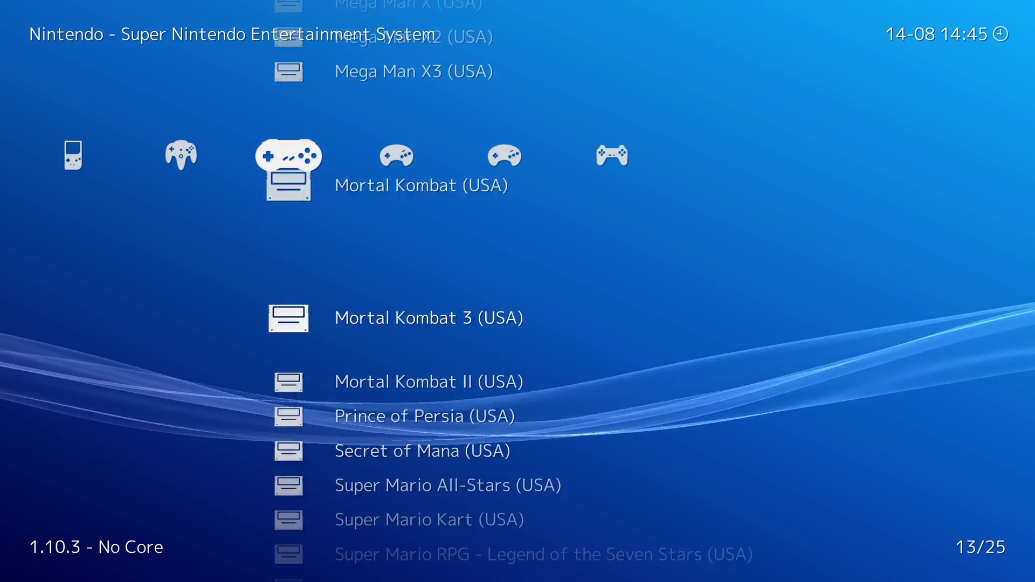
{"action": "key", "text": "Down"}
{"action": "key", "text": "Down"}
{"action": "key", "text": "Down"}
{"action": "key", "text": "Down"}
{"action": "key", "text": "Down"}
{"action": "key", "text": "Down"}
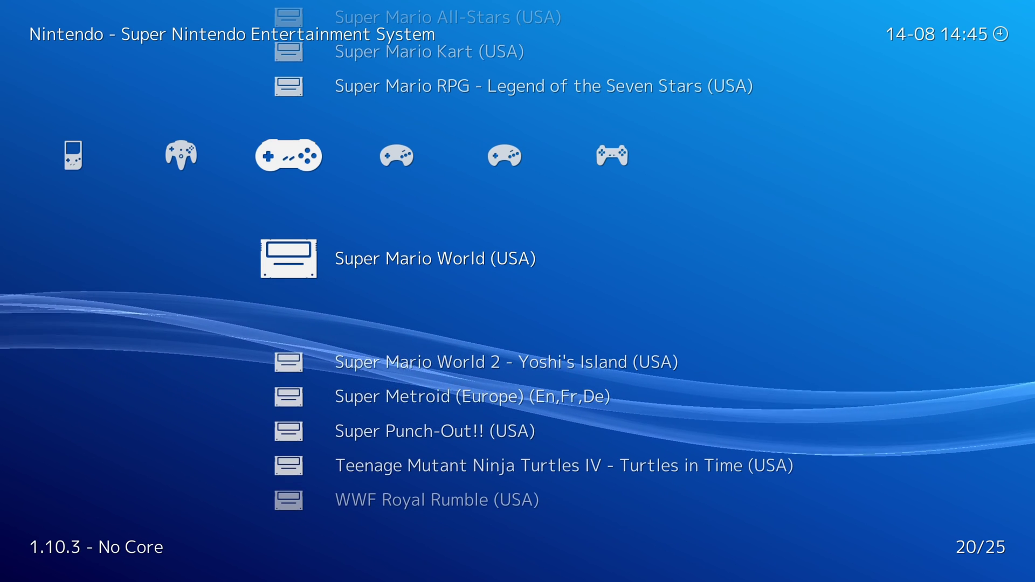
- Download the box art thumbnails for Super Mario World (USA) from its options
{"action": "key", "text": "Return"}
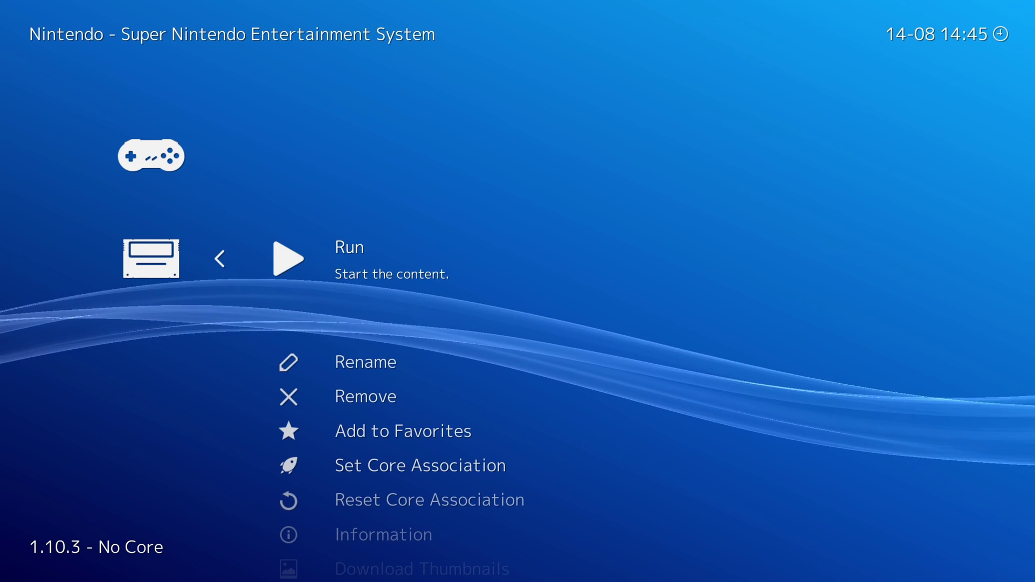
{"action": "key", "text": "Down"}
{"action": "key", "text": "Down"}
{"action": "key", "text": "Down"}
{"action": "key", "text": "Down"}
{"action": "key", "text": "Down"}
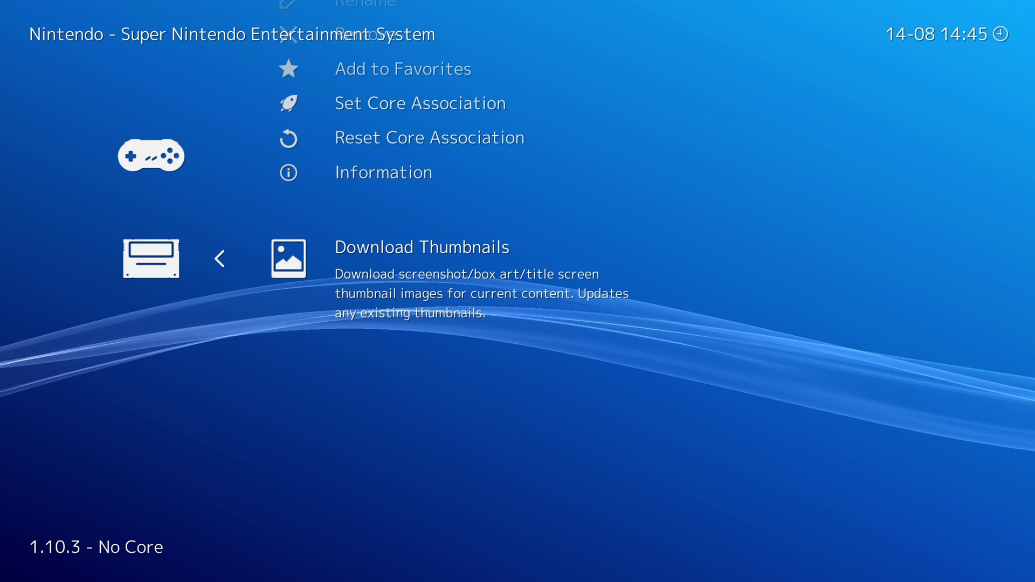
{"action": "key", "text": "Return"}
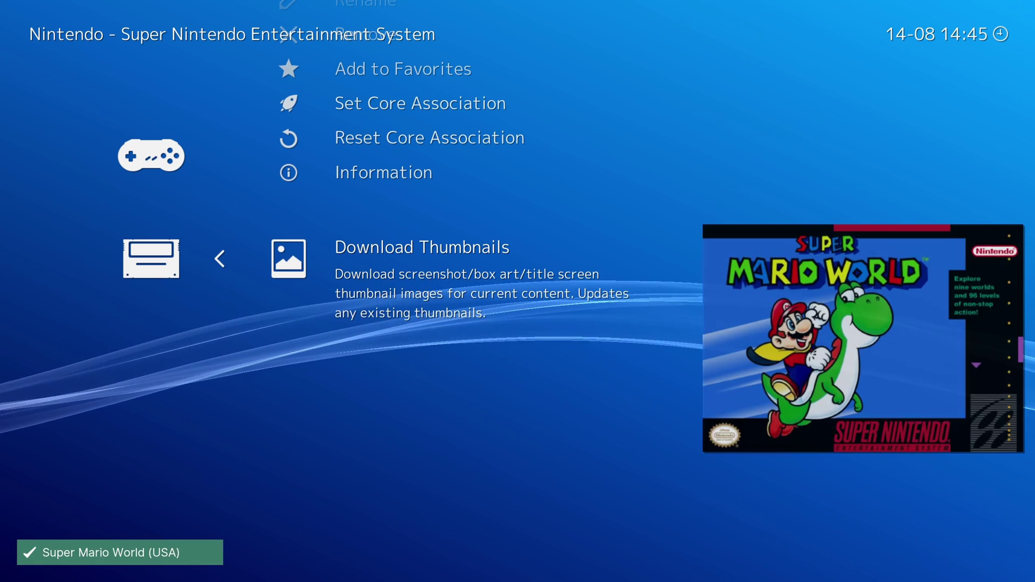
{"action": "key", "text": "Up"}
{"action": "key", "text": "Up"}
{"action": "key", "text": "Up"}
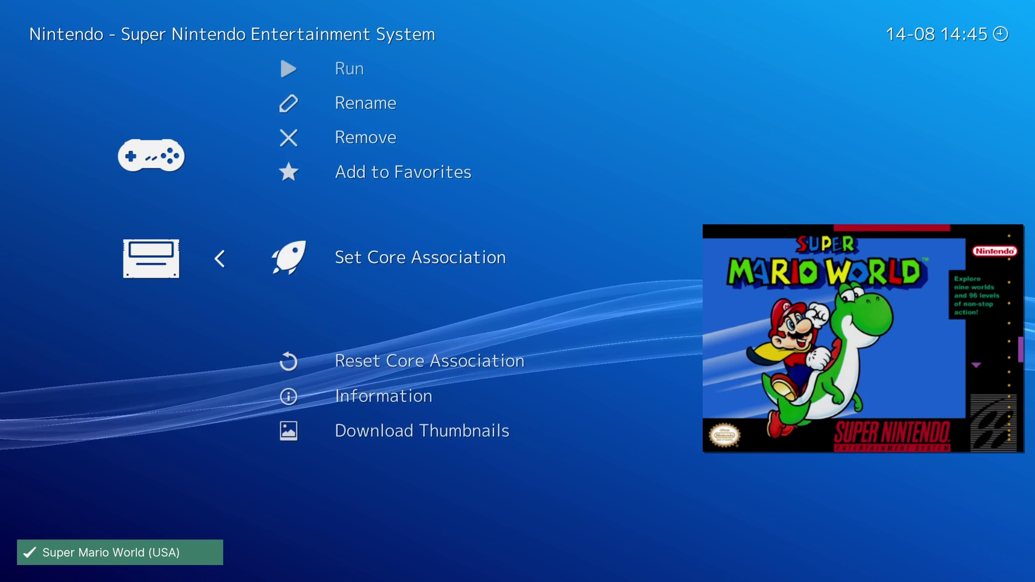
{"action": "key", "text": "BackSpace"}
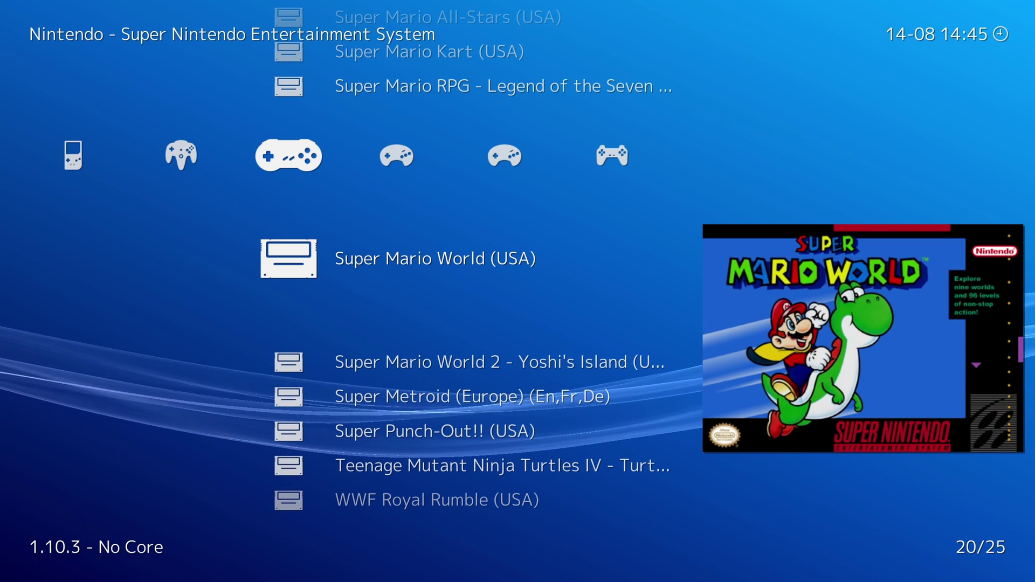
{"action": "key", "text": "Return"}
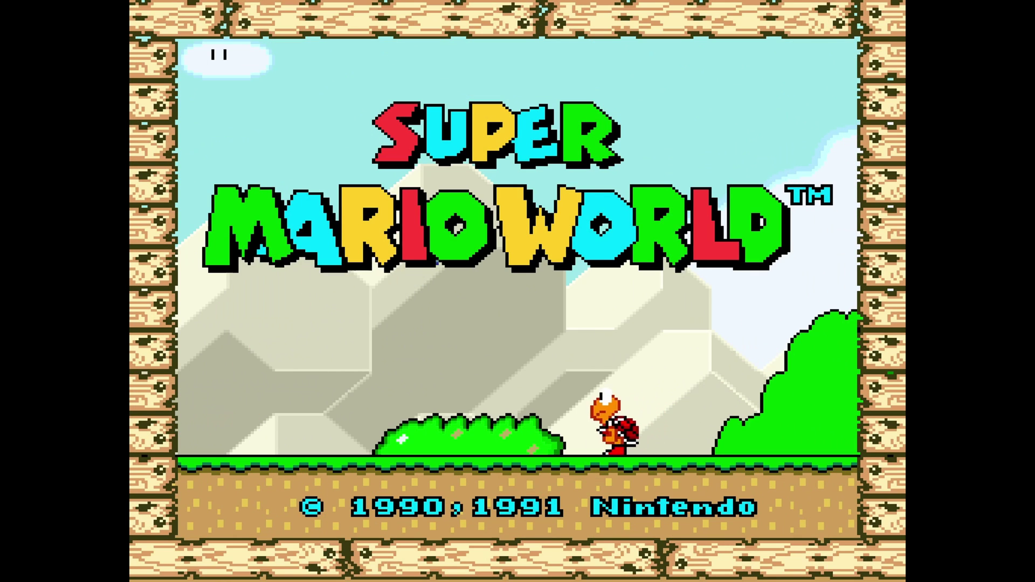
- Skip the Super Mario World title menus and walk Mario from Yoshi's House to level 1
{"action": "key", "text": "Return"}
{"action": "key", "text": "Return"}
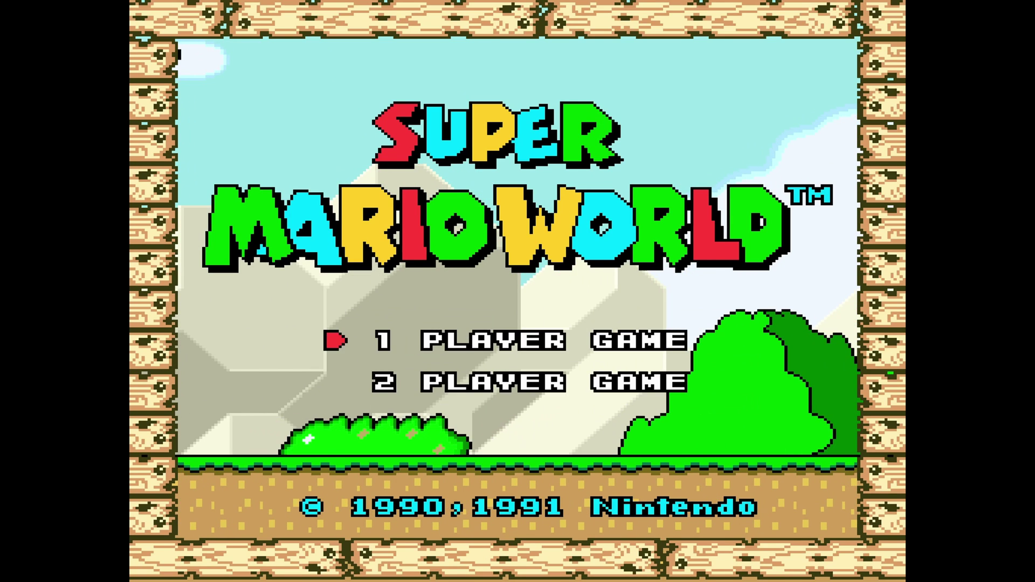
{"action": "key", "text": "Return"}
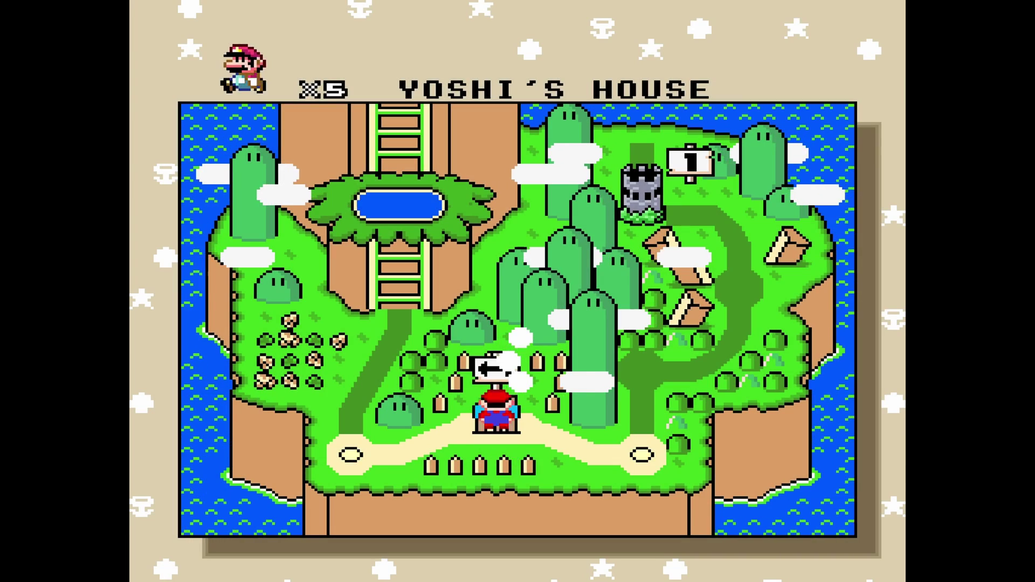
{"action": "key", "text": "Left"}
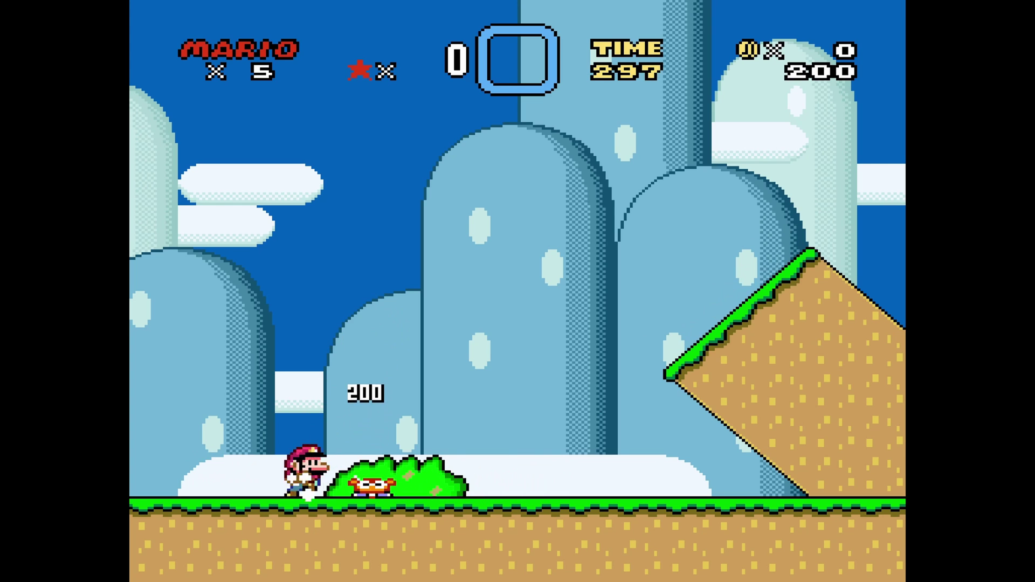
- Run Mario right through level 1, stomping Rex enemies and grabbing a mushroom
{"action": "key", "text": "Right"}
{"action": "key", "text": "x"}
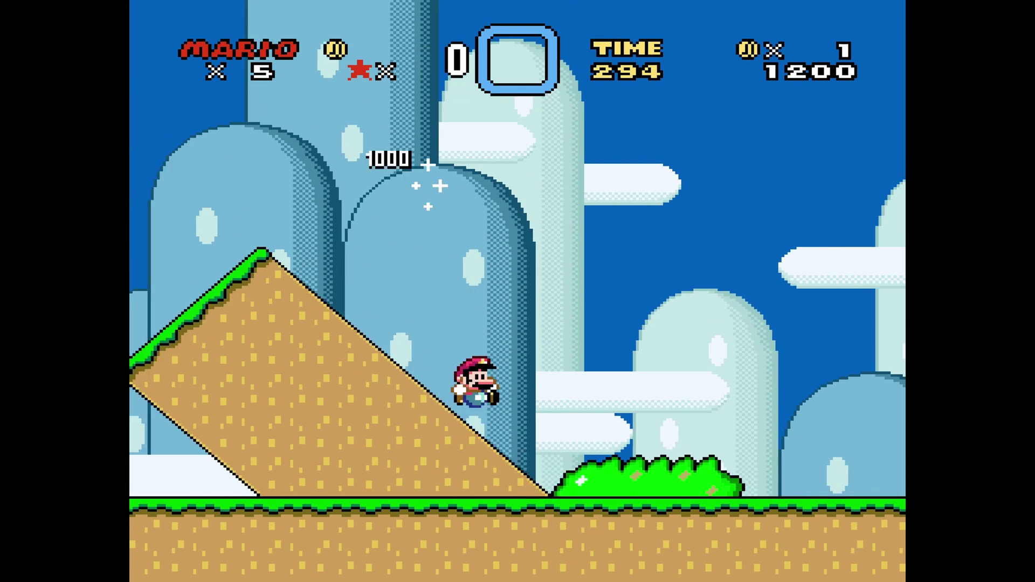
{"action": "key", "text": "Right"}
{"action": "key", "text": "x"}
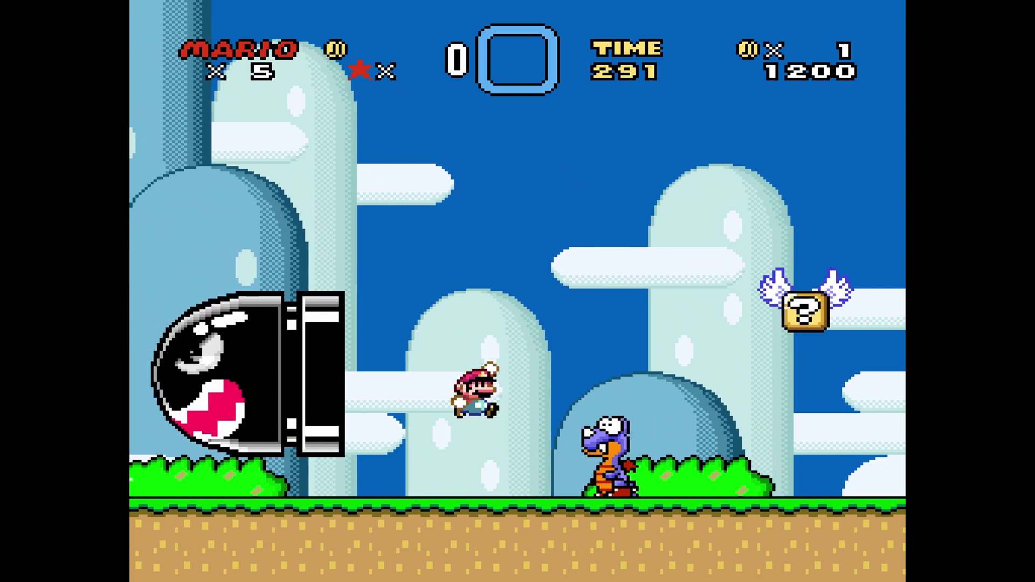
{"action": "key", "text": "Right"}
{"action": "key", "text": "x"}
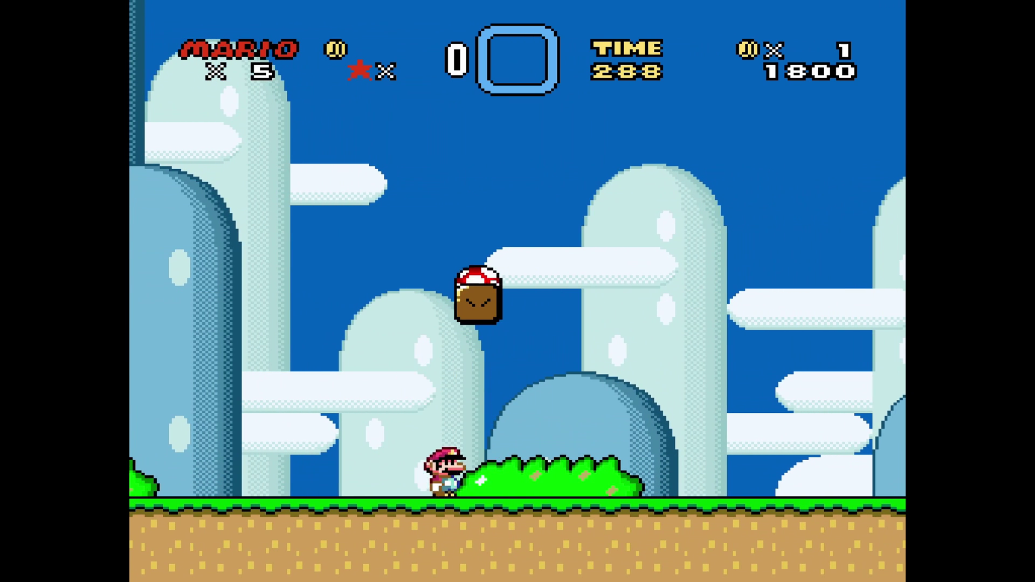
{"action": "key", "text": "Right"}
{"action": "key", "text": "x"}
{"action": "key", "text": "Right"}
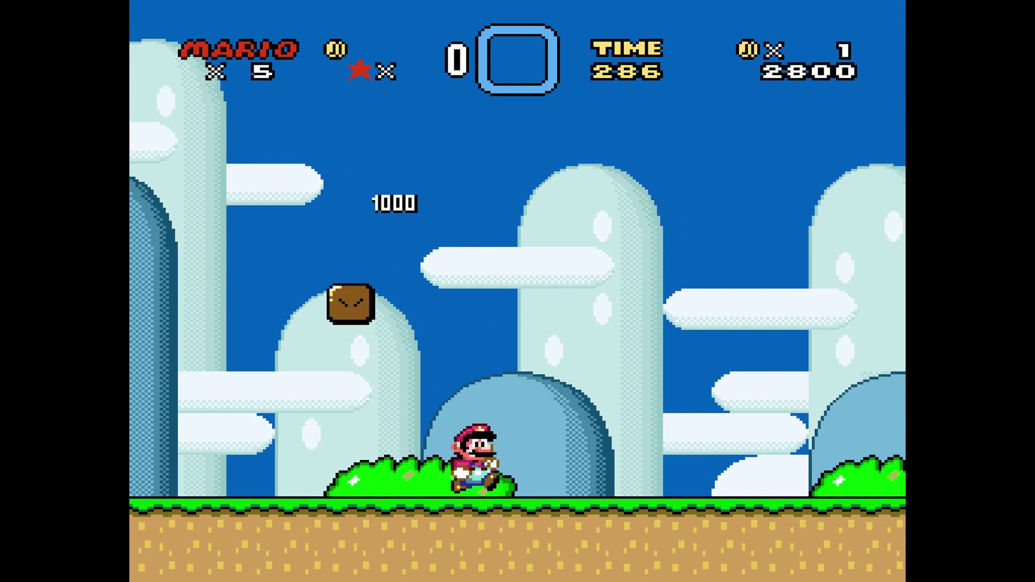
{"action": "key", "text": "x"}
{"action": "key", "text": "Right"}
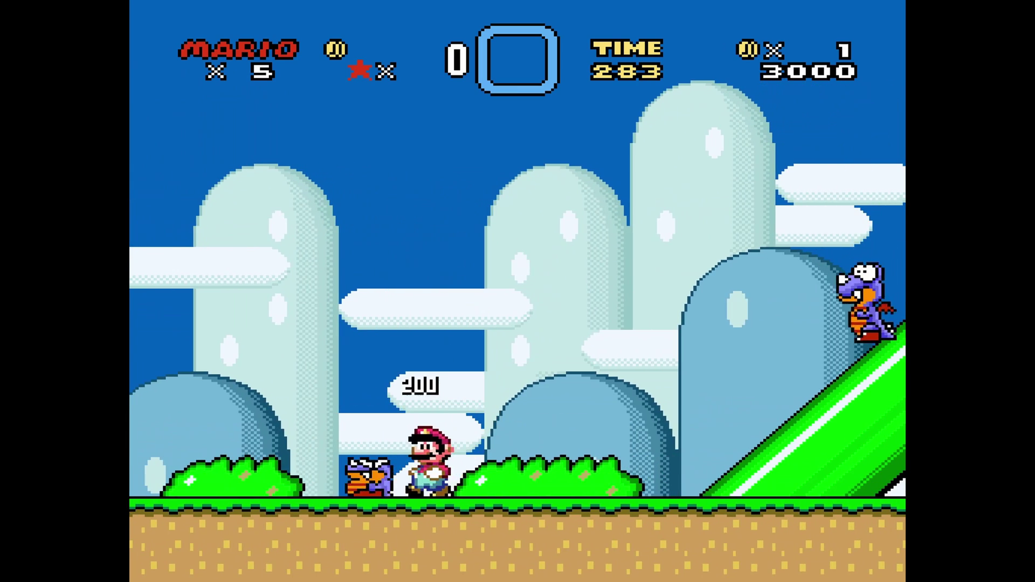
{"action": "key", "text": "Right"}
{"action": "key", "text": "x"}
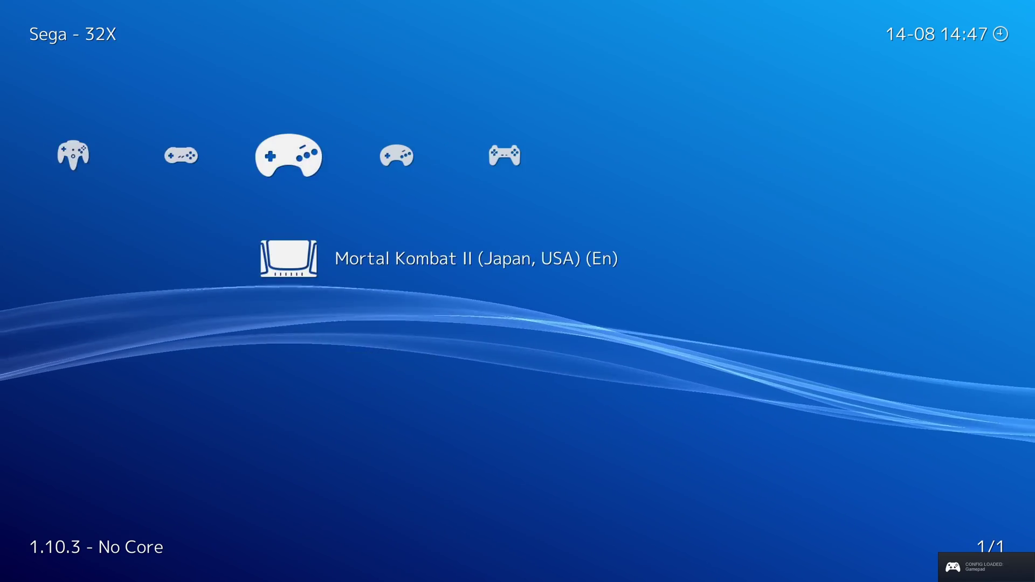
{"action": "key", "text": "Left"}
{"action": "key", "text": "Left"}
{"action": "key", "text": "Left"}
- Move from the Sega 32X playlist to the Nintendo - Nintendo 64 game list
{"action": "key", "text": "Down"}
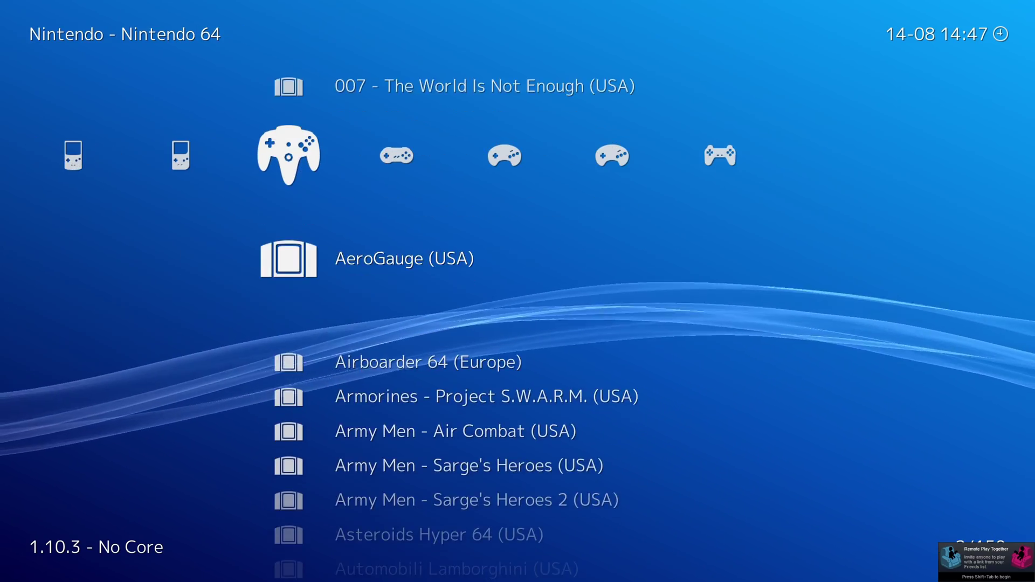